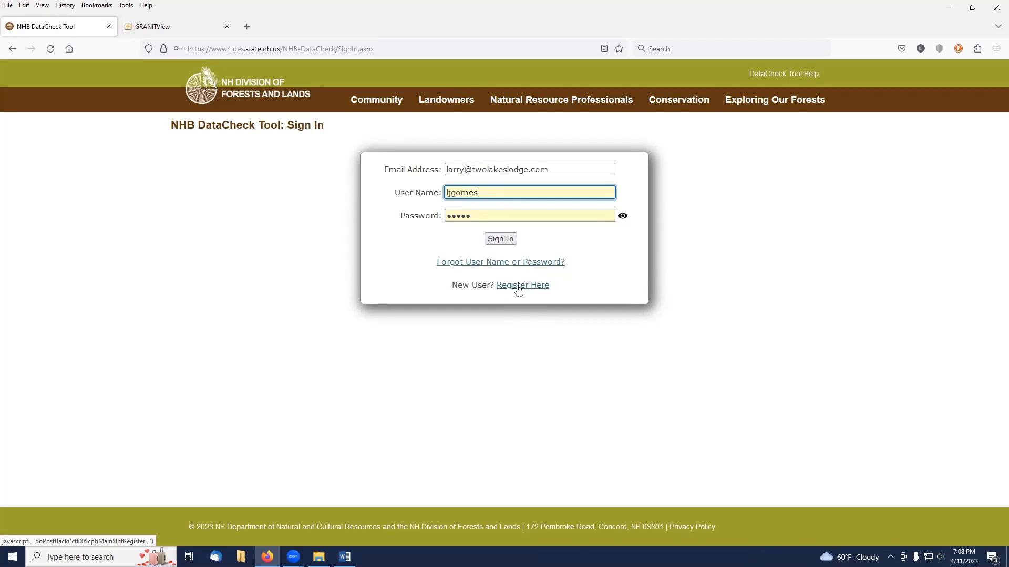
Sign in to the NHB DataCheck Tool and start a new project from the existing projects list.
left_click(509, 242)
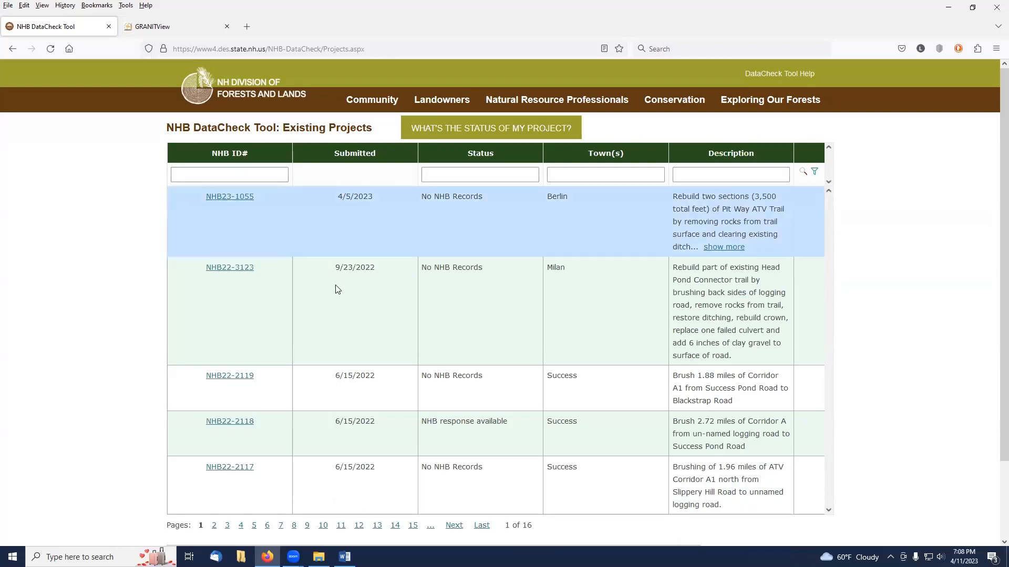
scroll(357, 471, "down", 3)
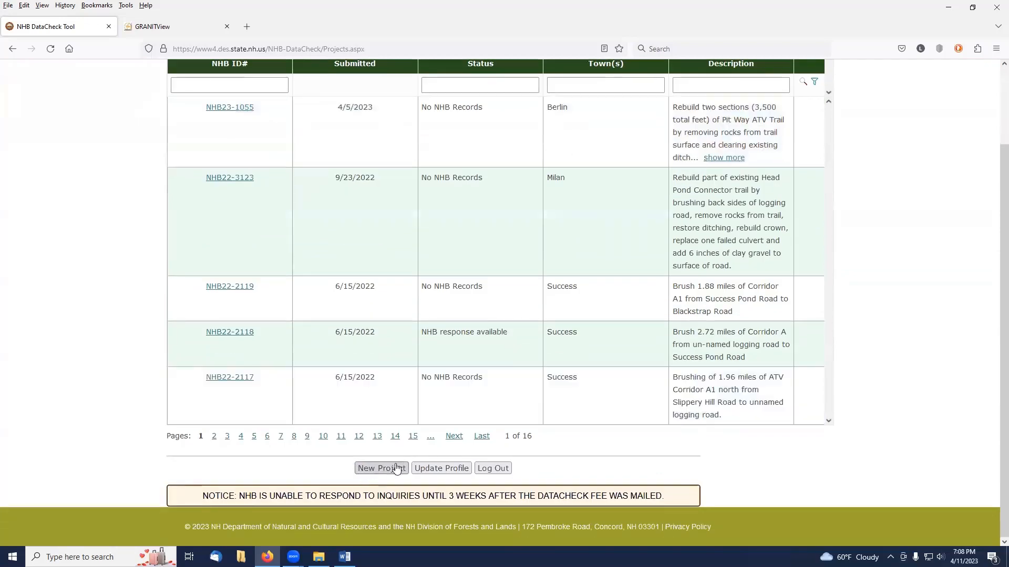
scroll(389, 474, "up", 3)
scroll(389, 474, "down", 2)
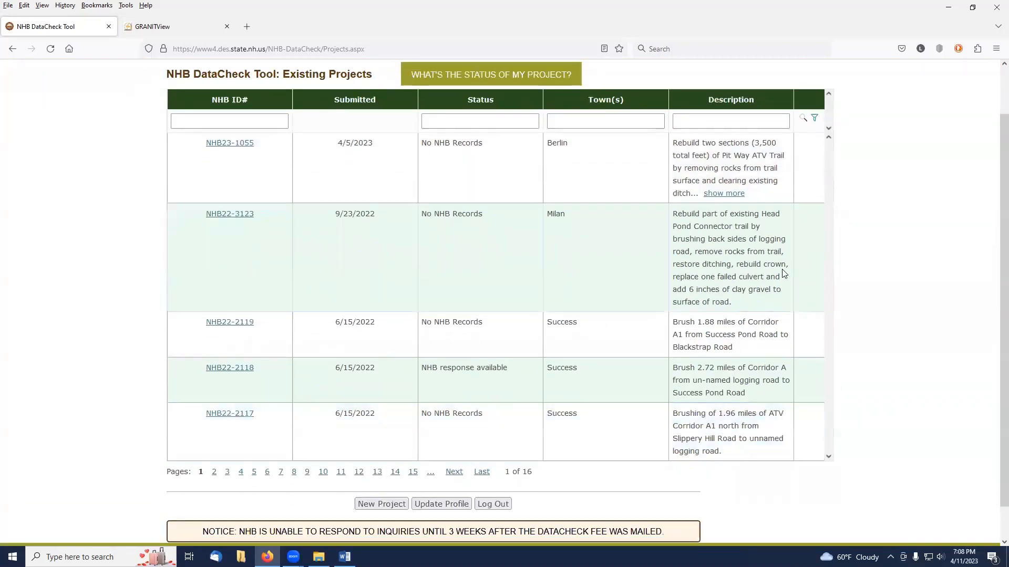
key("ctrl+minus")
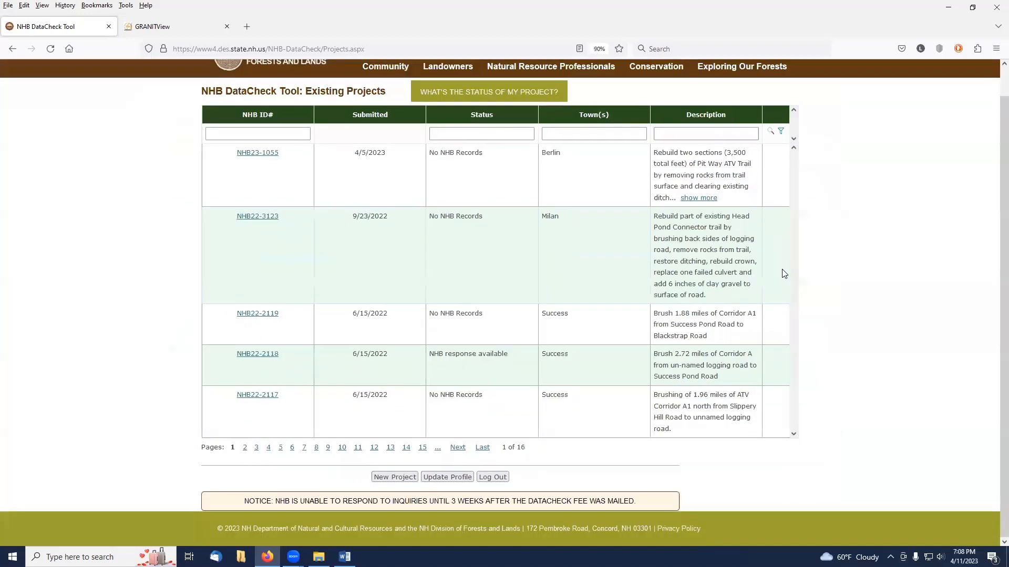
left_click(395, 477)
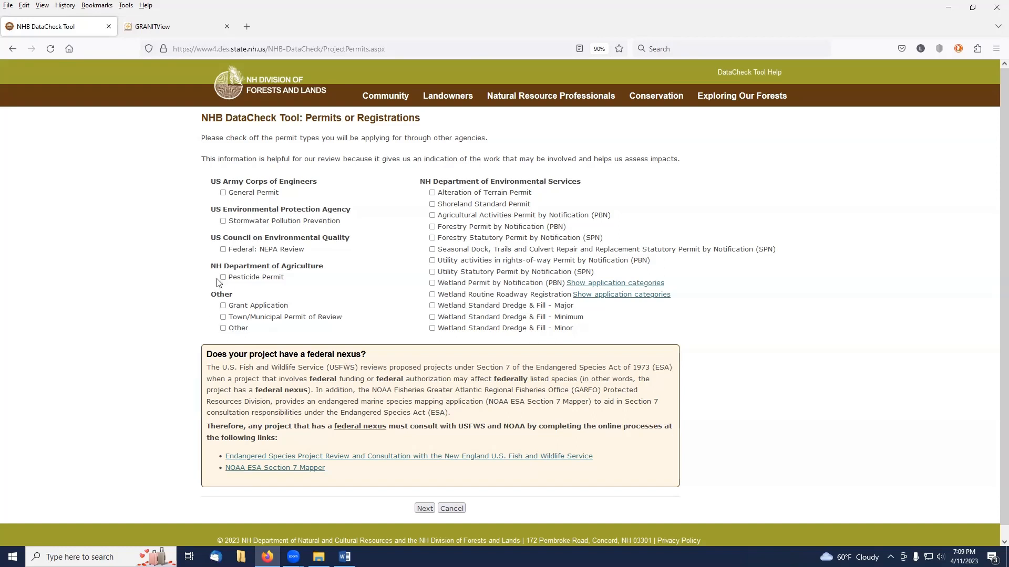
Check Grant Application and the Seasonal Dock, Trails and Culvert Repair and Replacement Statutory Permit by Notification (SPN), then attempt to proceed.
left_click(224, 307)
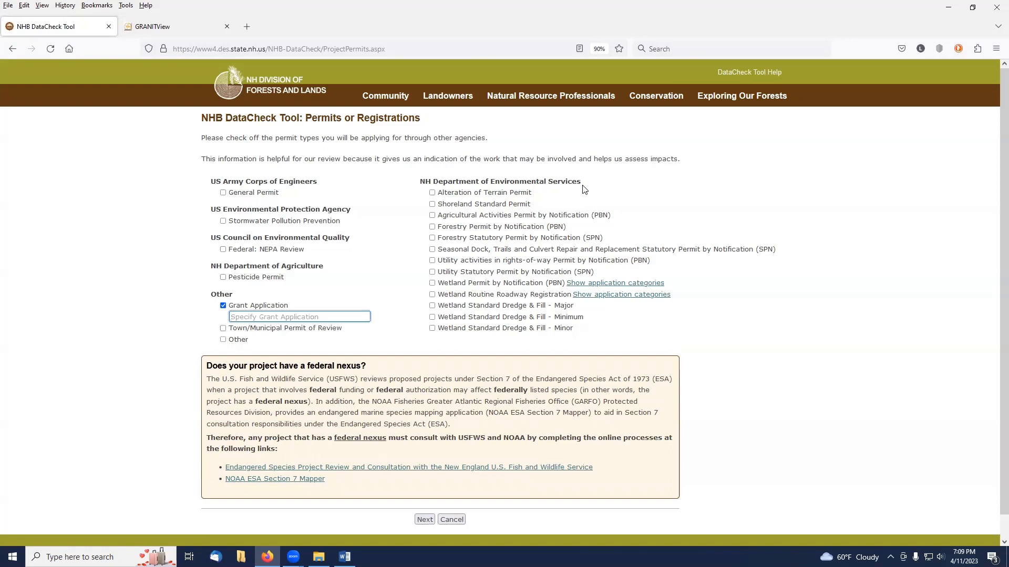
left_click(432, 250)
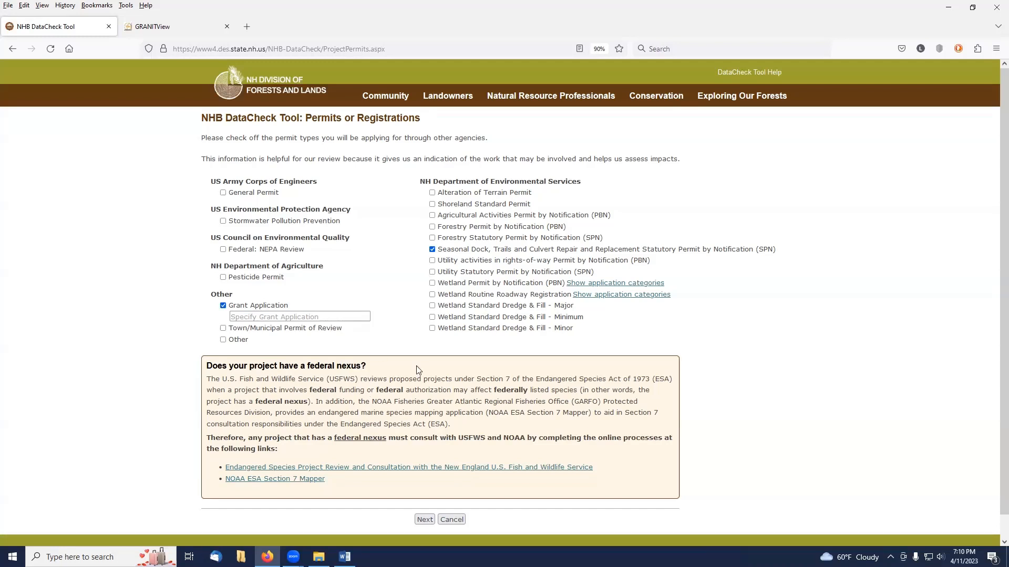
left_click(426, 520)
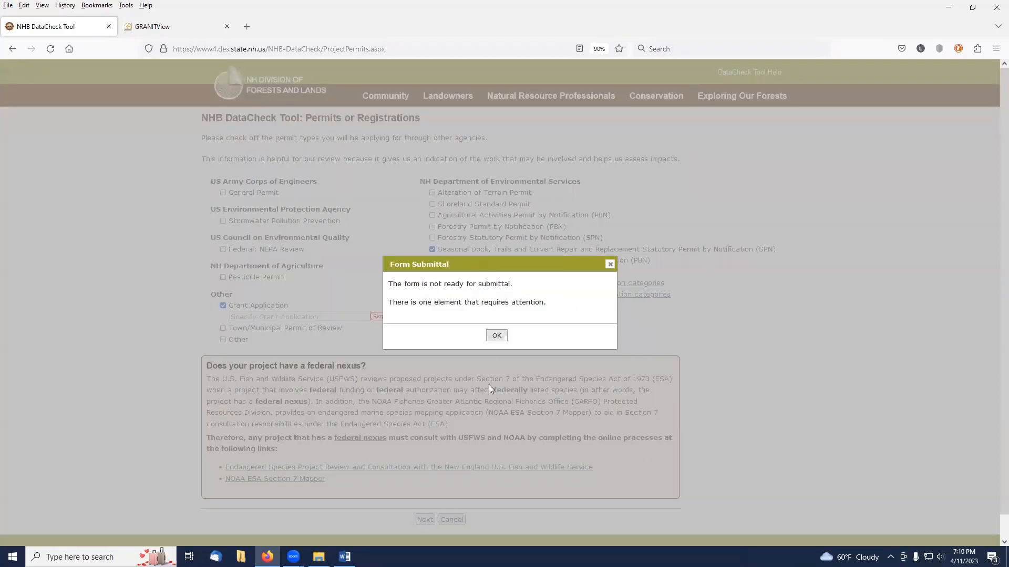
left_click(496, 337)
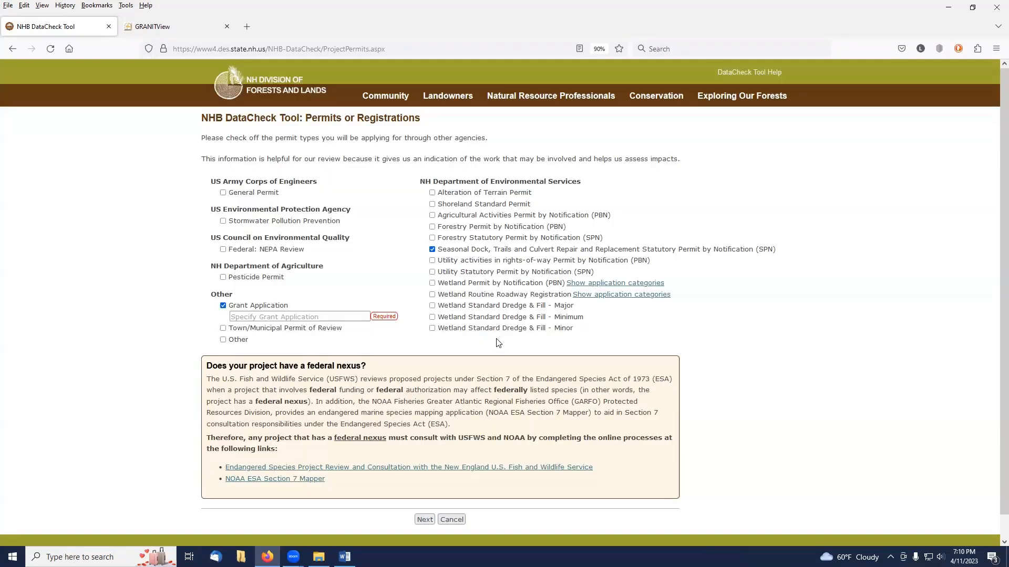
Specify RTP Grant as the grant application and continue to the contacts page.
left_click(257, 315)
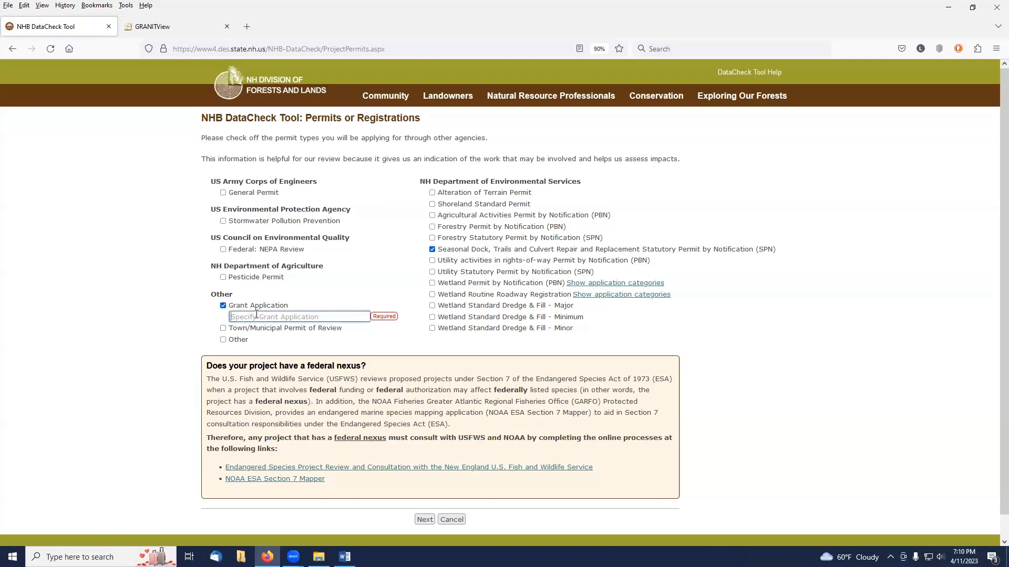
type("RTP")
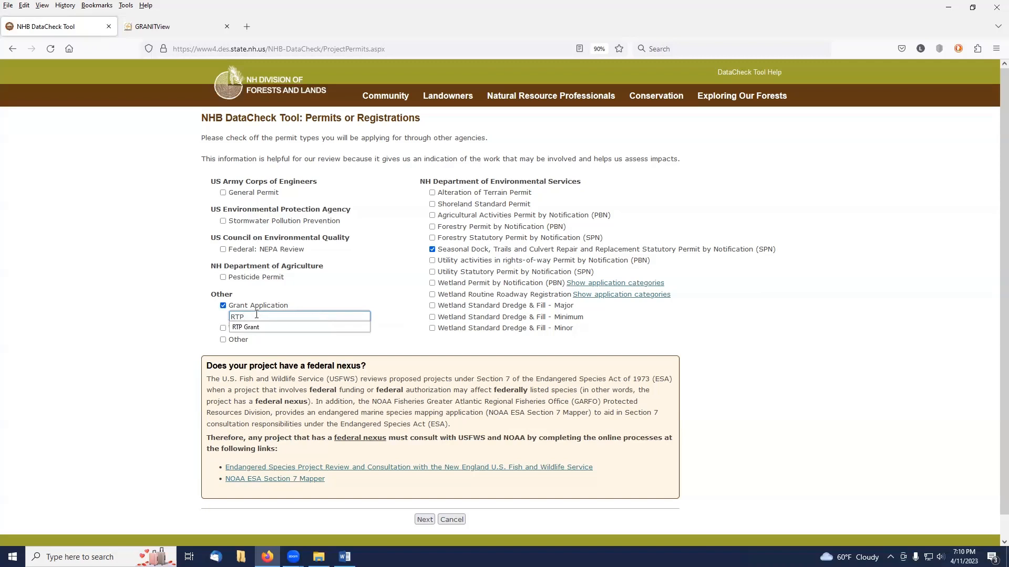
left_click(251, 328)
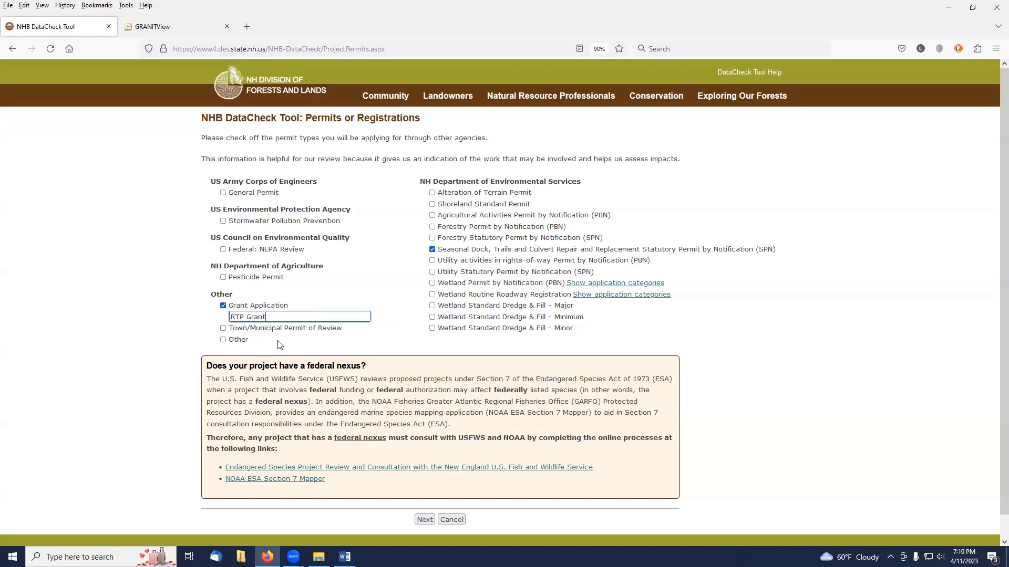
left_click(428, 521)
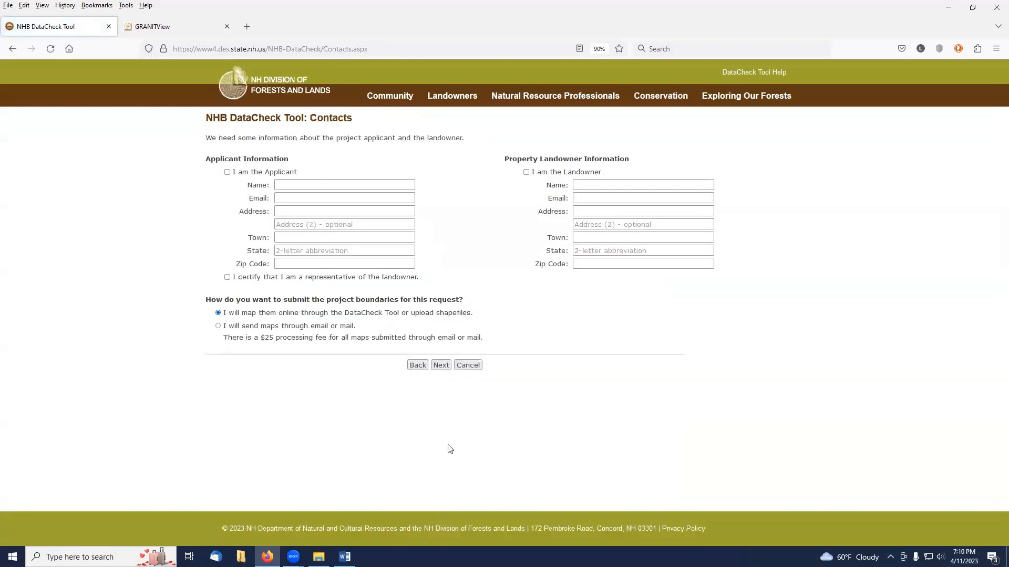
Mark yourself as the applicant and attempt to continue past the contacts page.
left_click(227, 172)
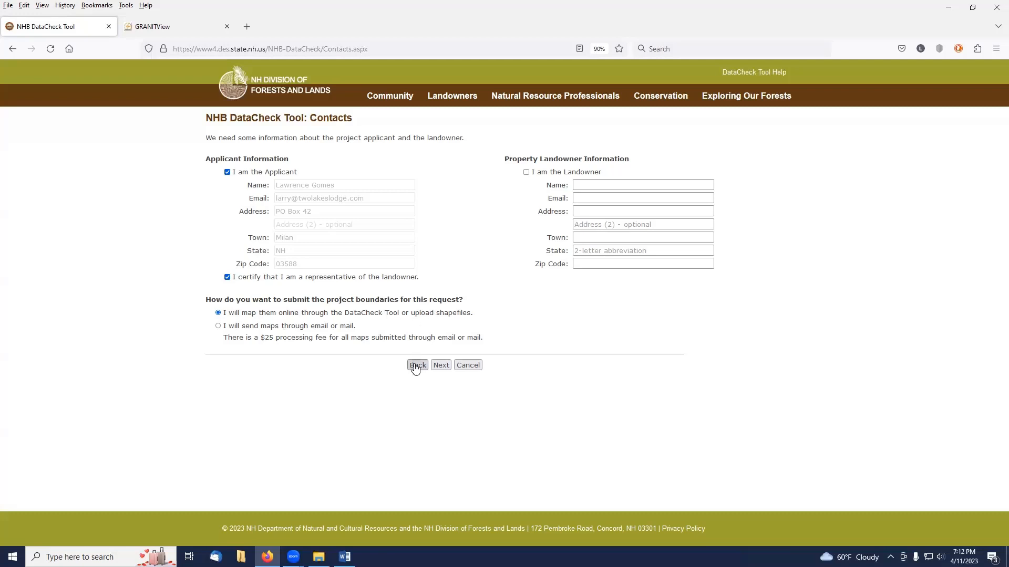
left_click(441, 366)
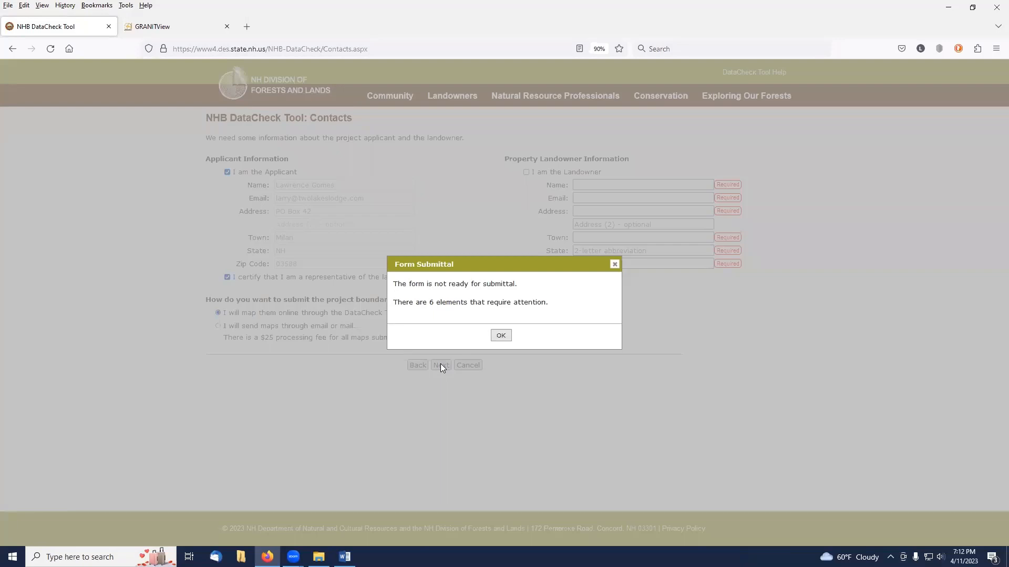
left_click(500, 335)
Enter New Hampshire DNCR, Bureau of Trails as the property landowner's name.
left_click(598, 185)
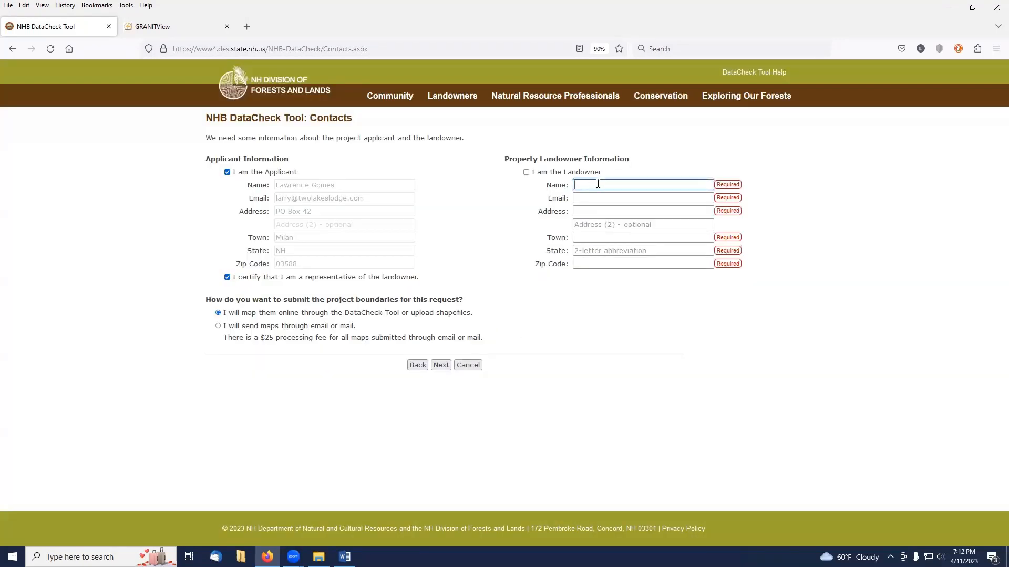
left_click(598, 184)
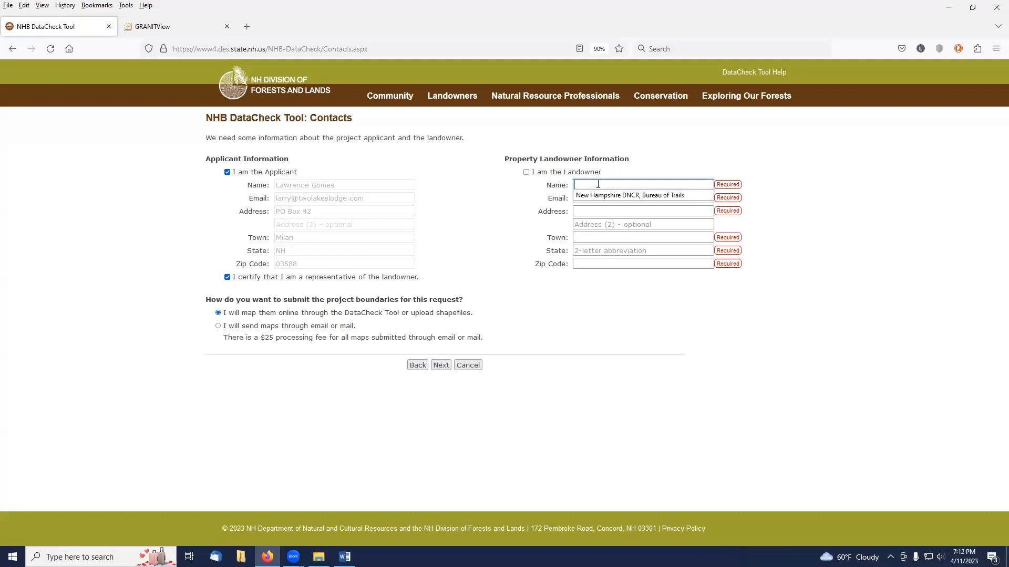
left_click(596, 196)
left_click(595, 197)
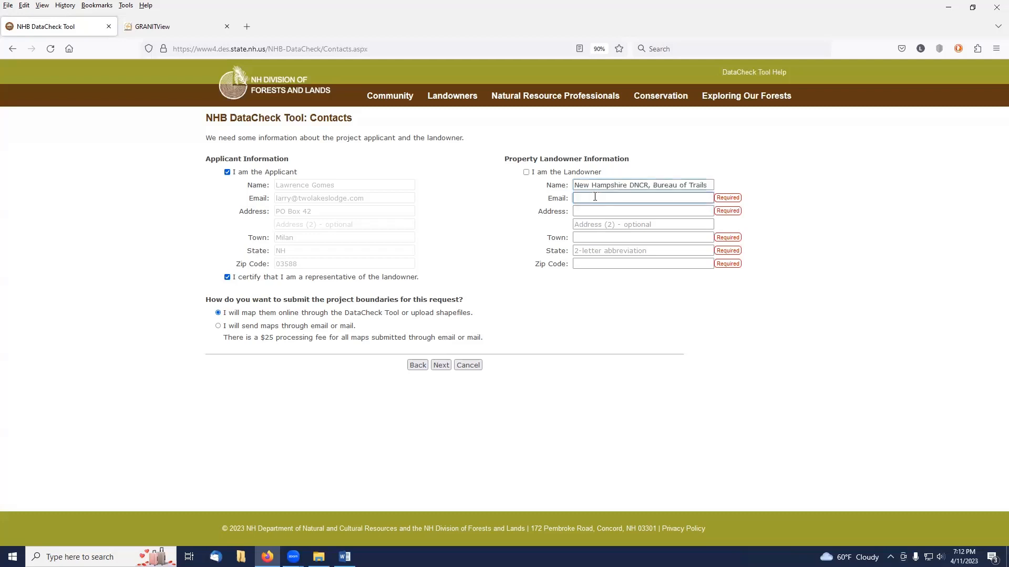
Fill in the landowner's e-mail address using the suggested entry.
left_click(594, 198)
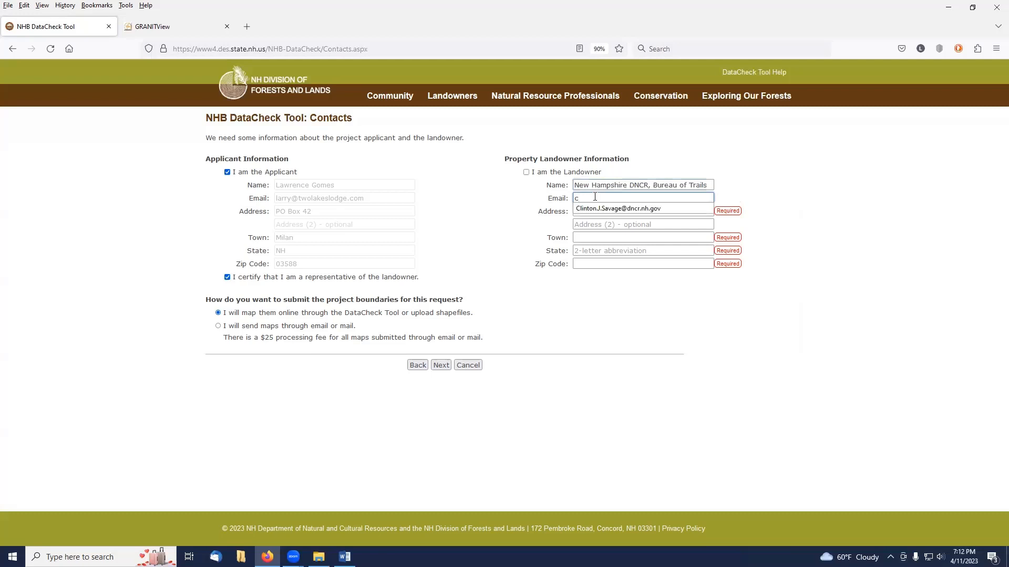
left_click(595, 208)
left_click(594, 209)
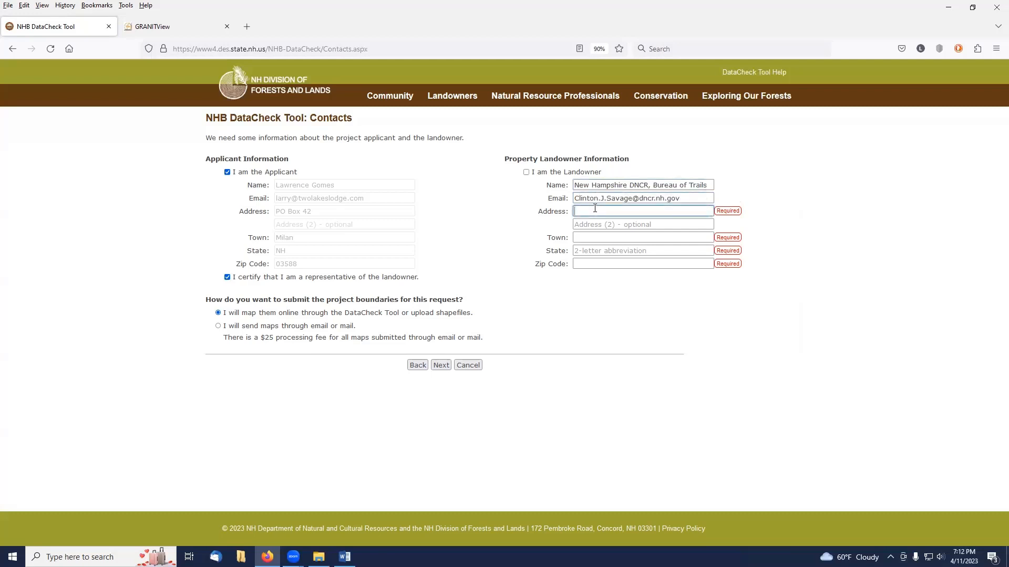
Enter the landowner's street address.
left_click(594, 208)
left_click(596, 221)
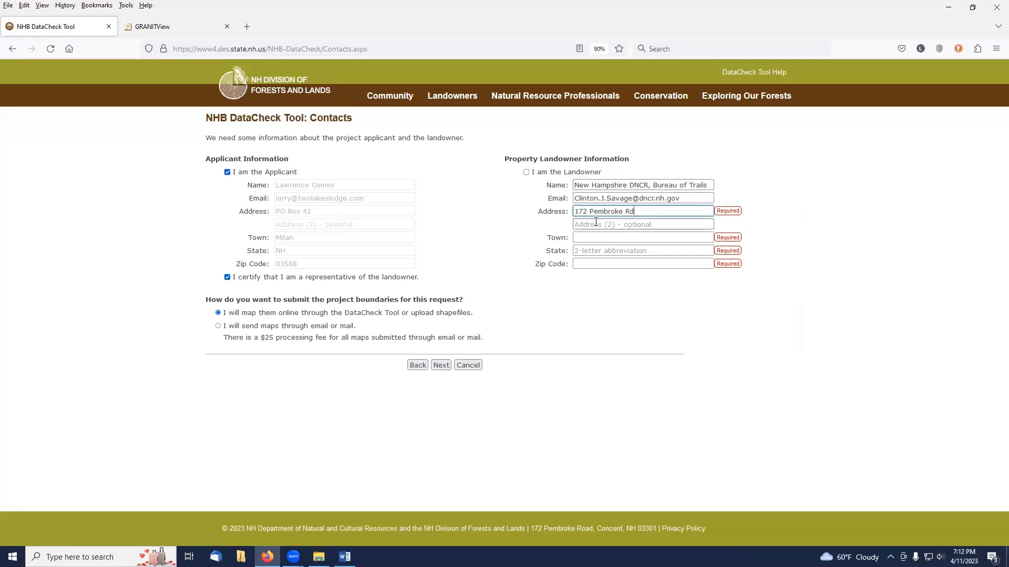
left_click(594, 239)
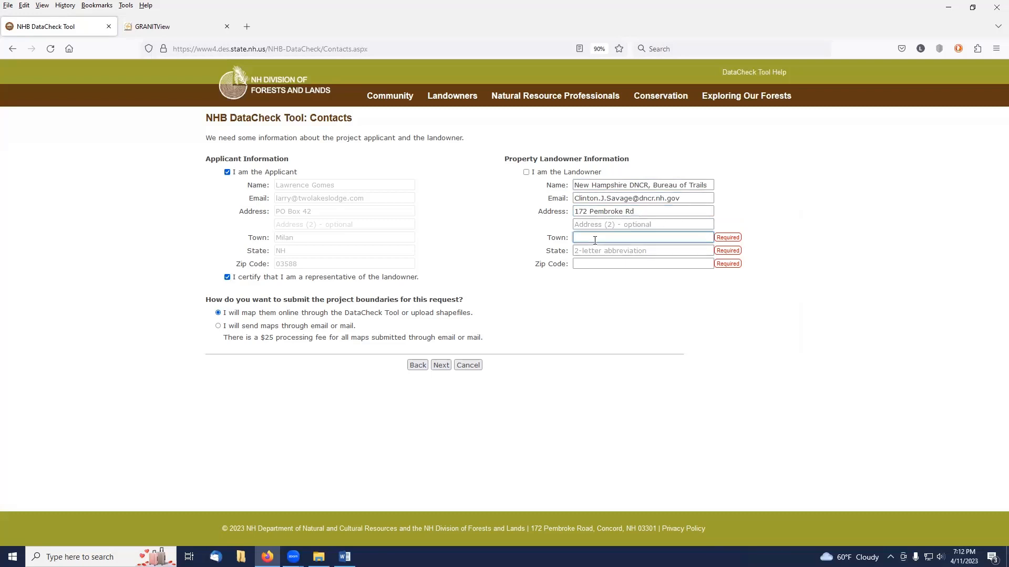
Set the landowner's town to Concord.
type("Conc")
type("ord")
type("N")
key("BackSpace")
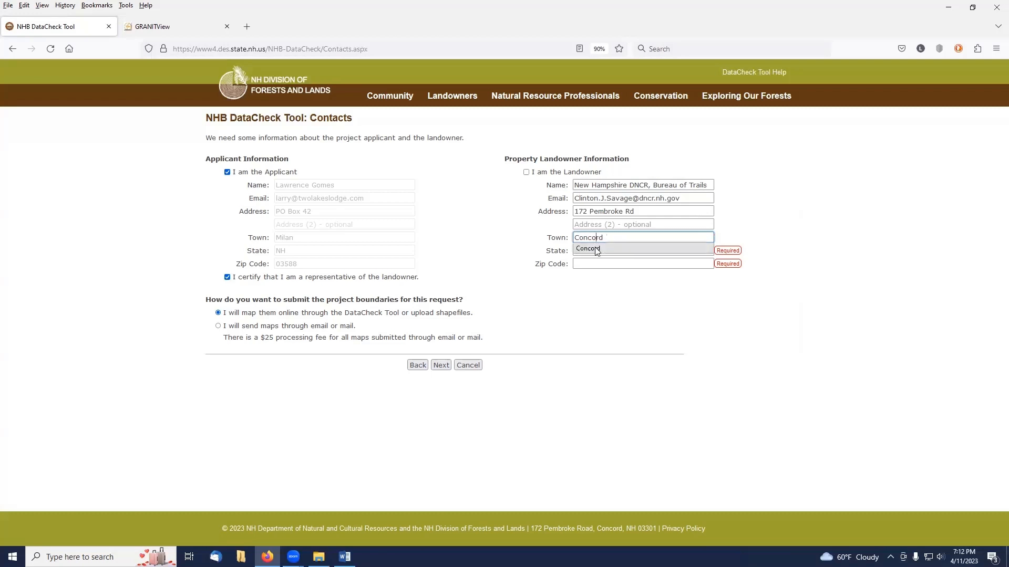
left_click(596, 250)
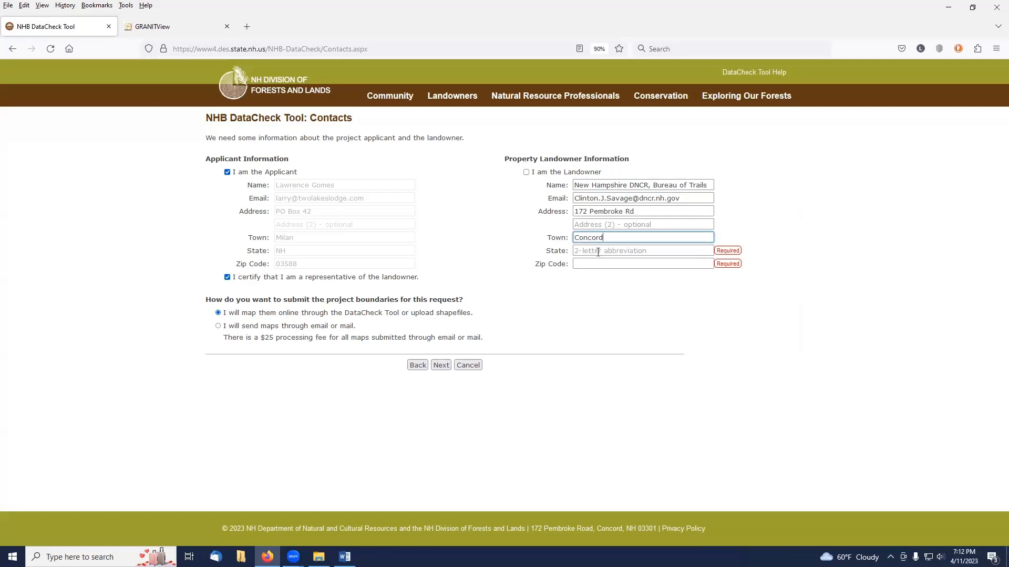
key("Right")
key("Down")
key("Escape")
left_click(612, 239)
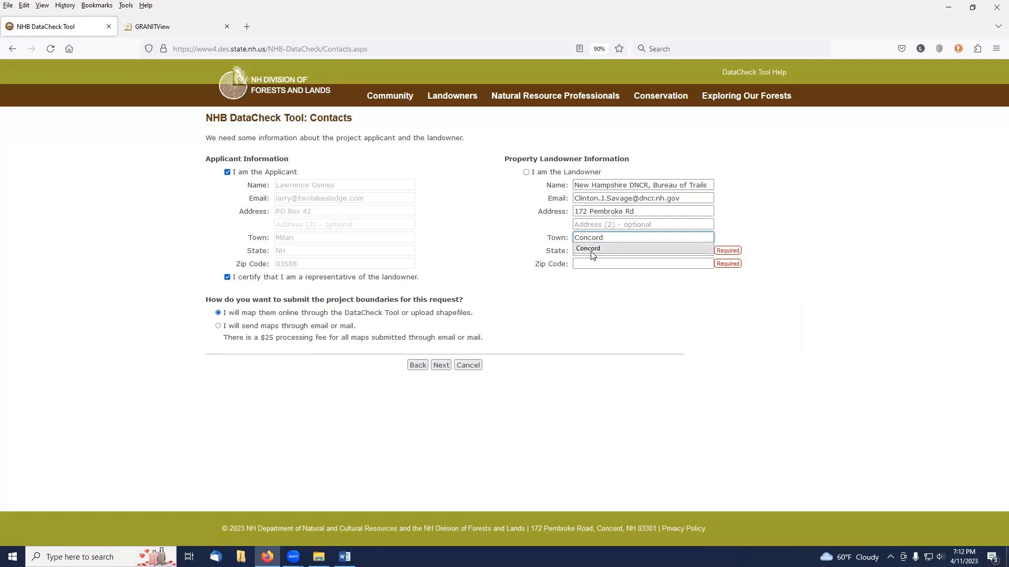
left_click(597, 283)
Set the landowner's state to NH.
left_click(578, 250)
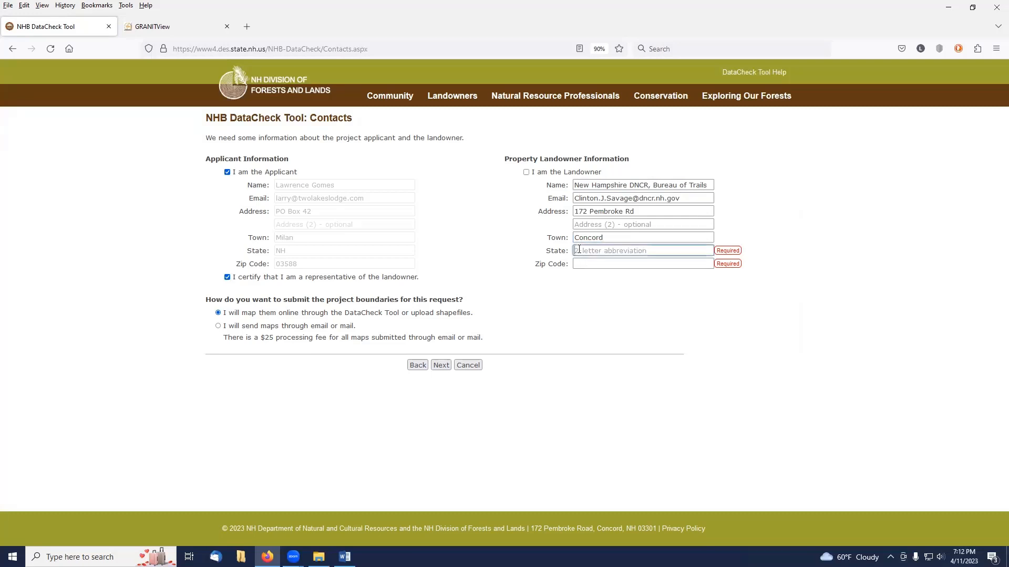
type("NH")
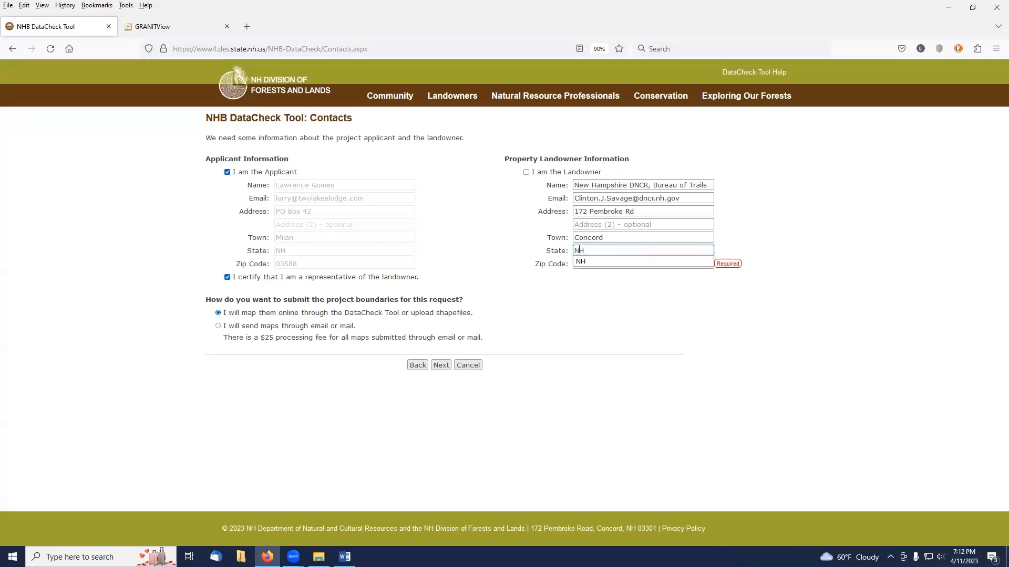
left_click(580, 264)
left_click(581, 265)
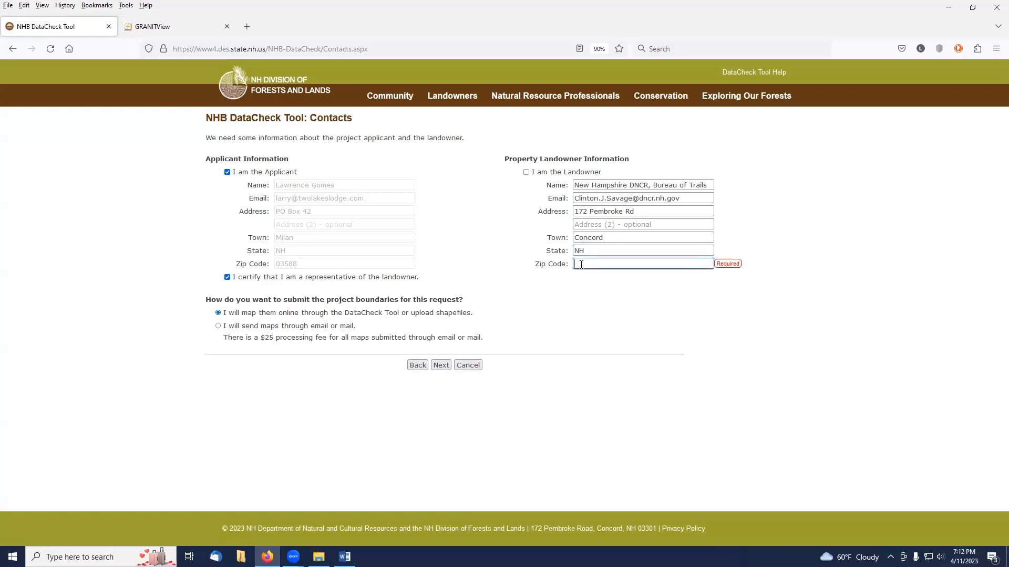
Enter the landowner's ZIP code and continue to the project details page.
type("03301")
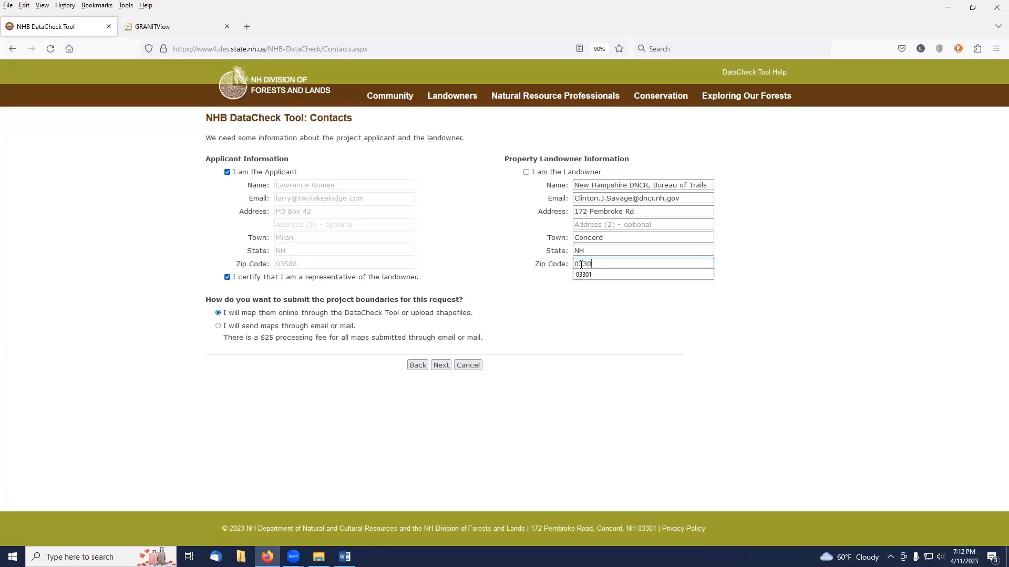
left_click(596, 275)
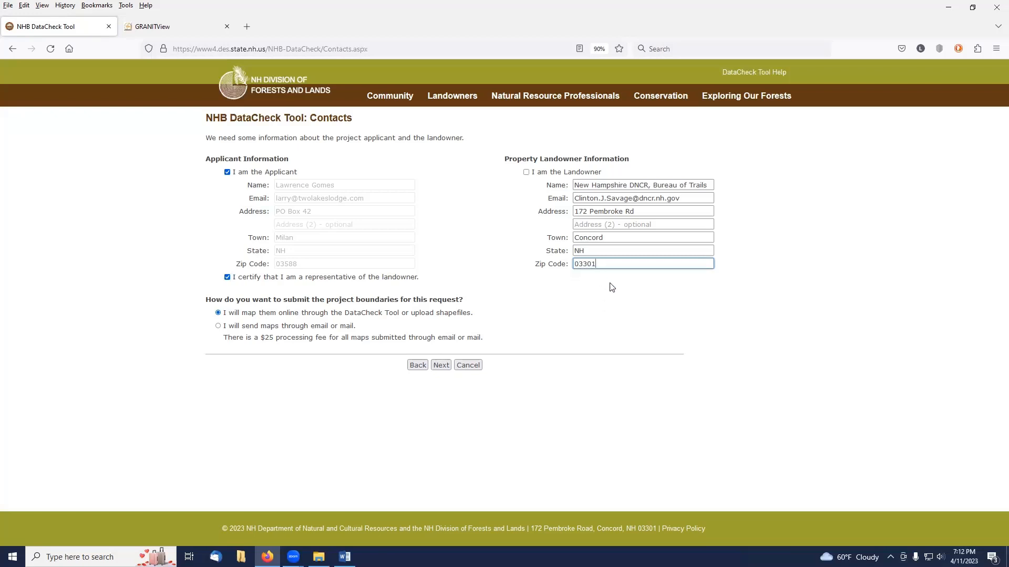
left_click(440, 366)
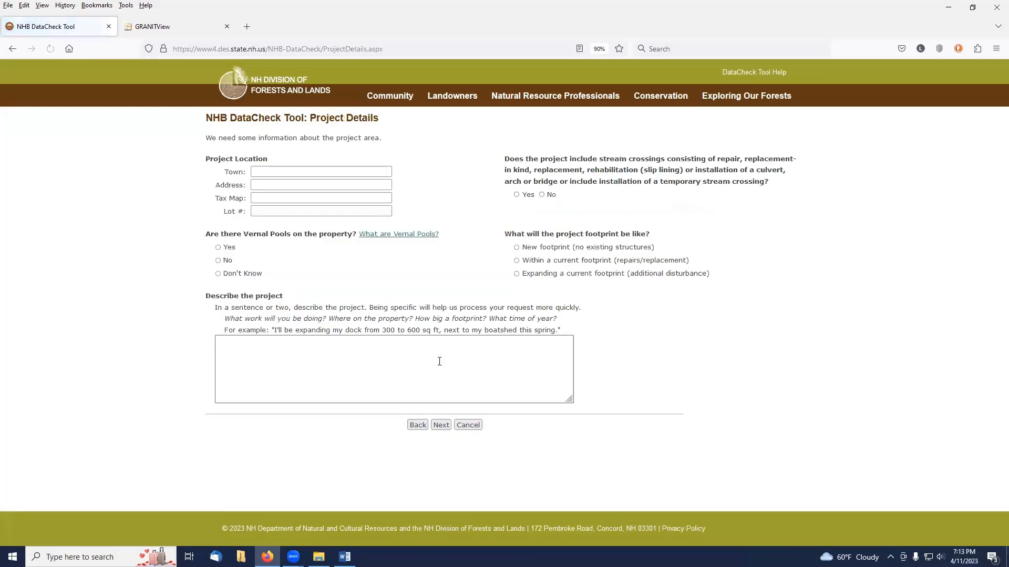
Set the project location town to Berlin and the address to Off Head Pond Road.
left_click(302, 170)
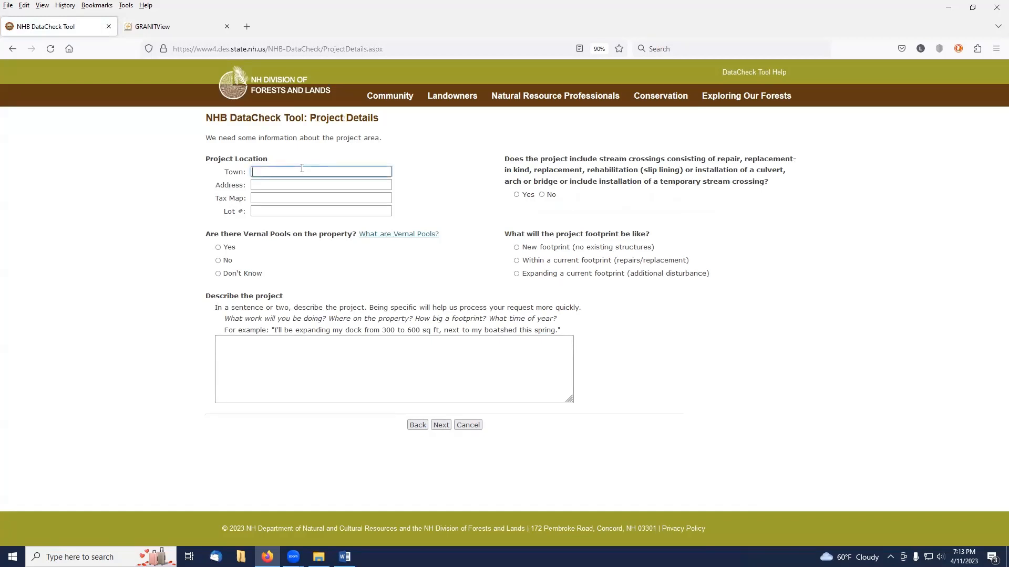
left_click(301, 169)
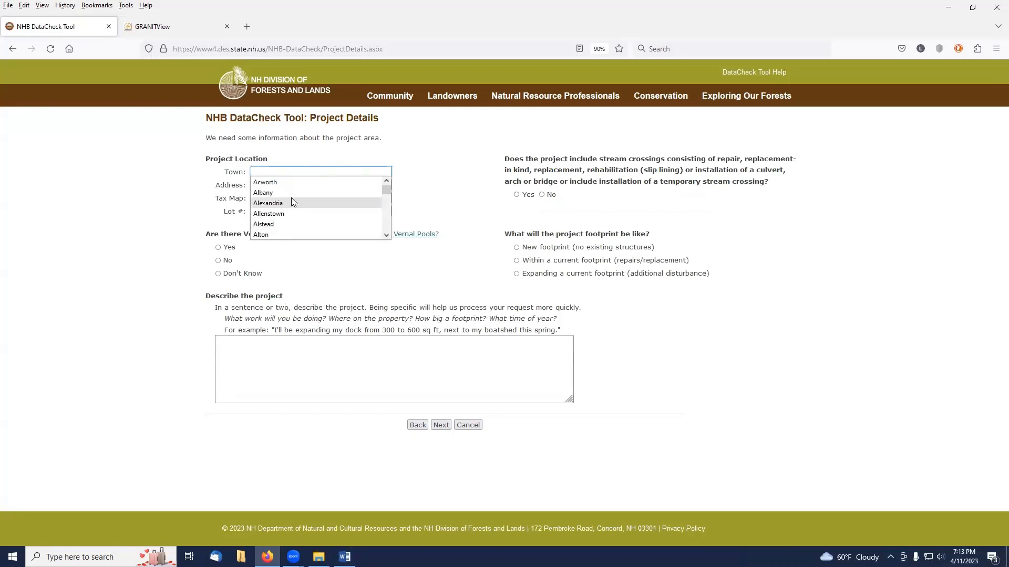
left_click(278, 168)
type("Berl")
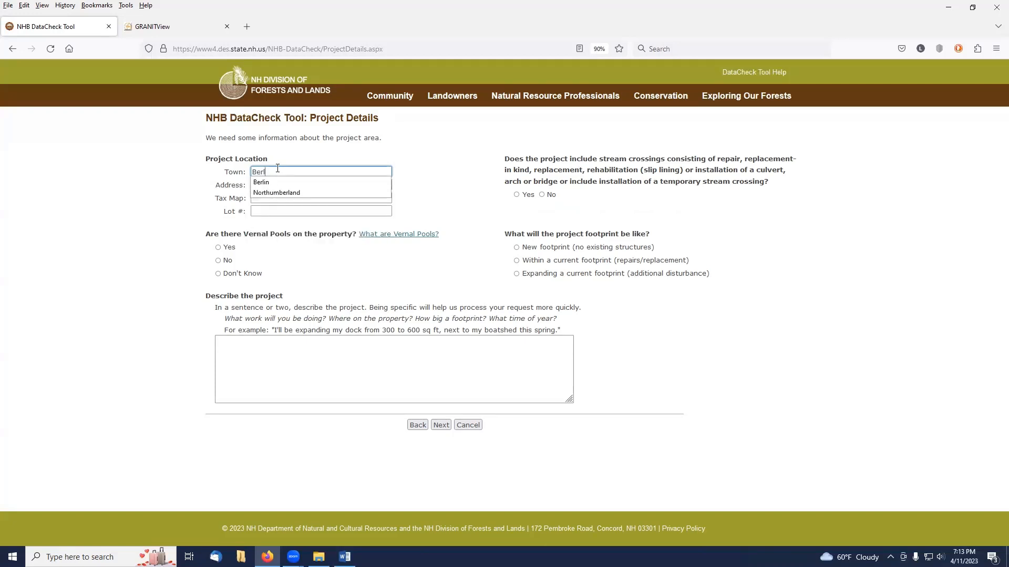
left_click(276, 182)
left_click(278, 184)
type("O")
left_click(282, 199)
Enter tax map 402 and lot number 32.10 for the project location.
left_click(281, 198)
type("402")
left_click(277, 210)
type("32.10")
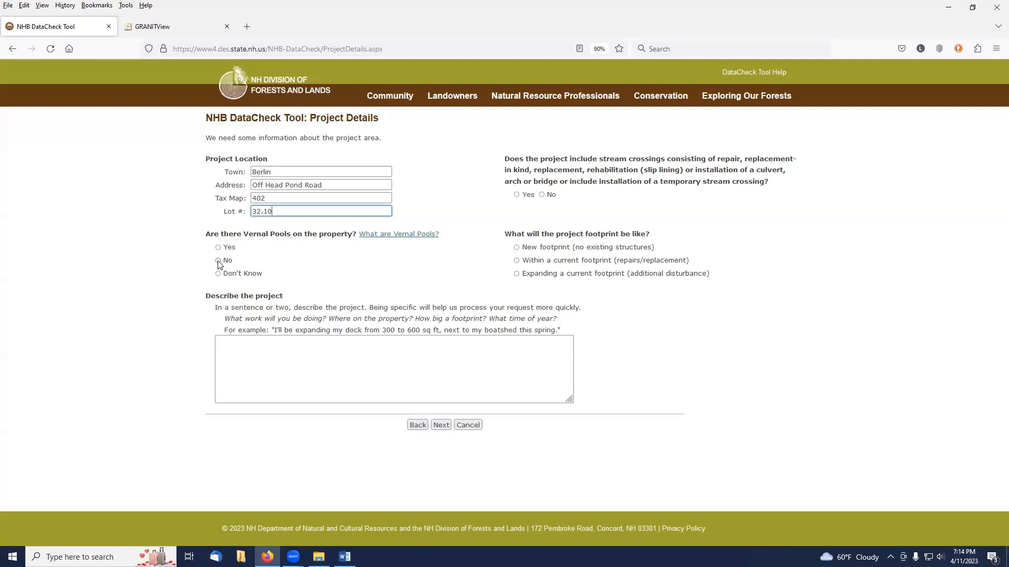
Answer No to vernal pools on the property and describe the project as "Rebuild Trails".
left_click(218, 261)
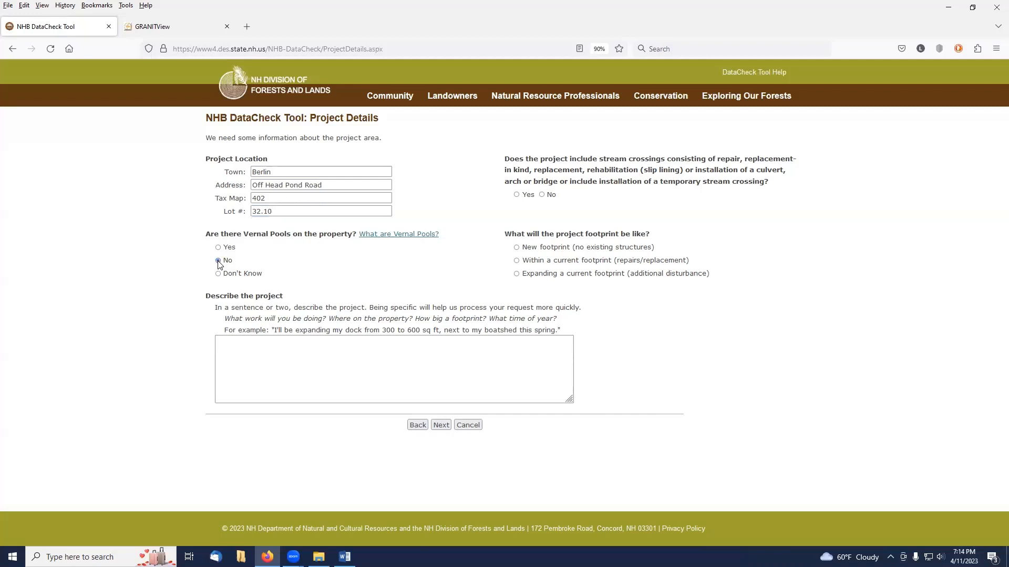
left_click(265, 350)
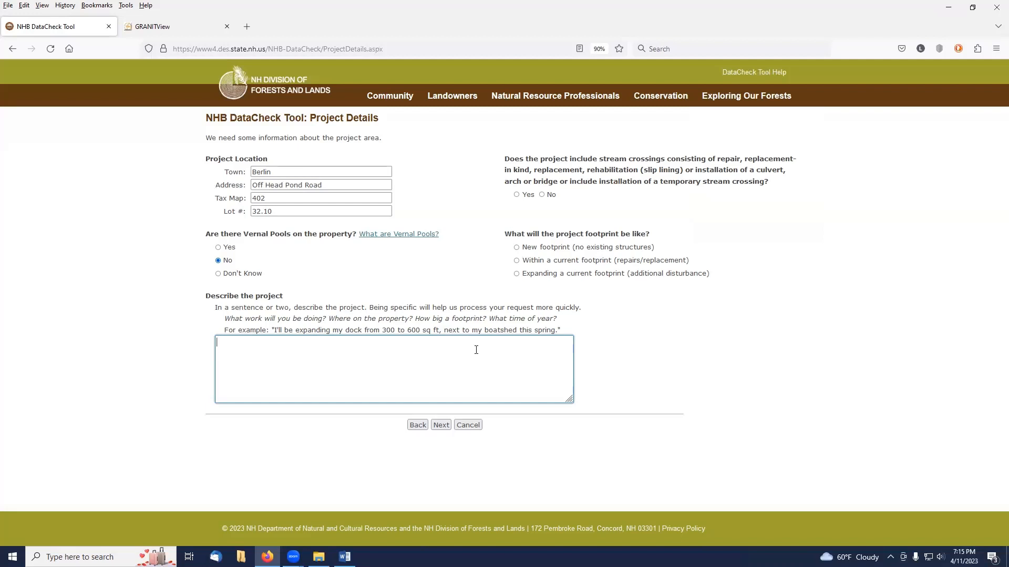
type("Rebuild Trails")
Answer Yes to stream crossings and select Pipe with interior corregations as the structure type.
left_click(517, 195)
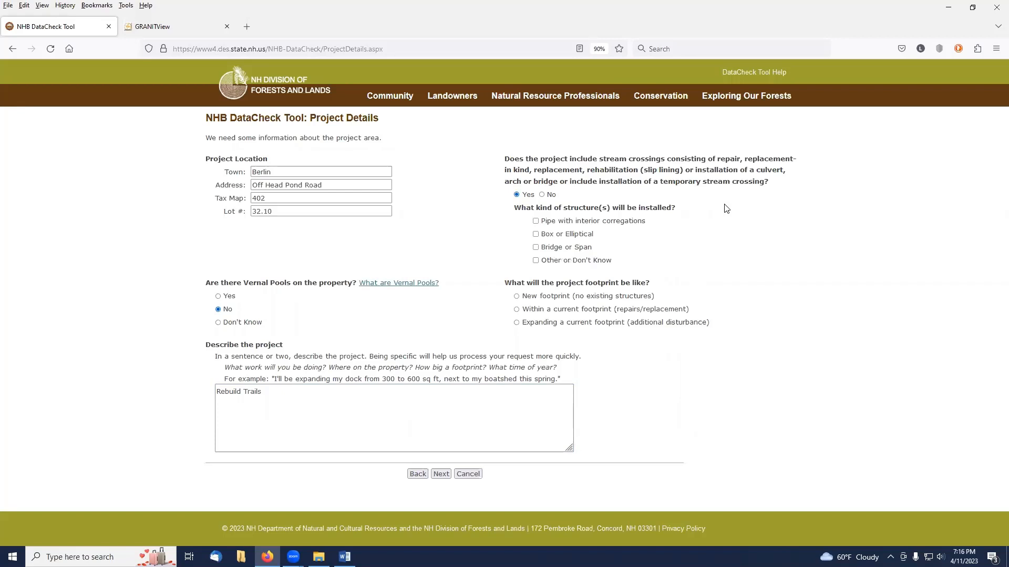
left_click(536, 223)
Set the project footprint to within a current footprint and continue to project mapping.
left_click(440, 476)
left_click(441, 475)
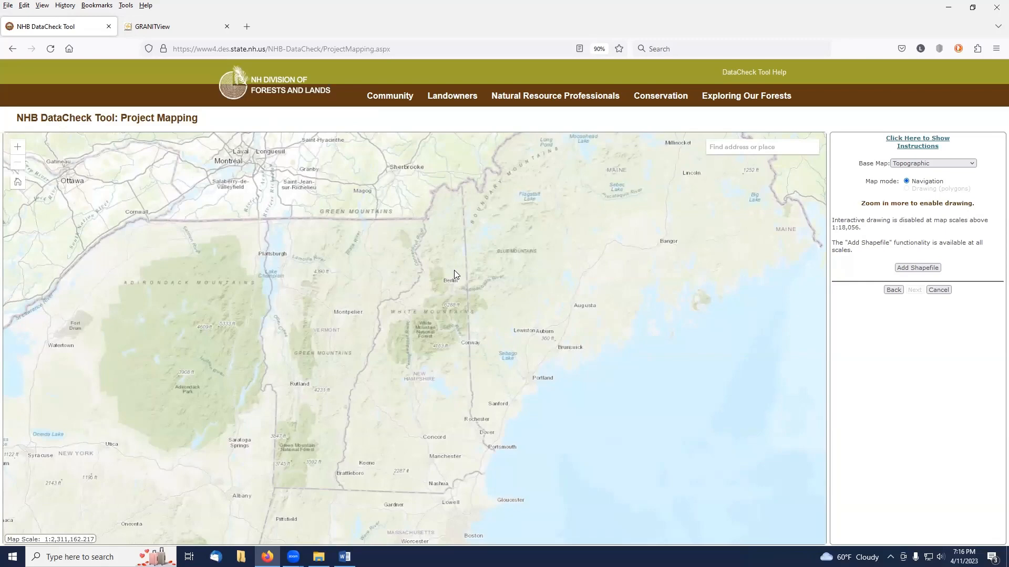
Locate the Head Pond area on the map and switch the base map to Aerial Imagery.
scroll(454, 270, "up", 2)
scroll(454, 270, "up", 3)
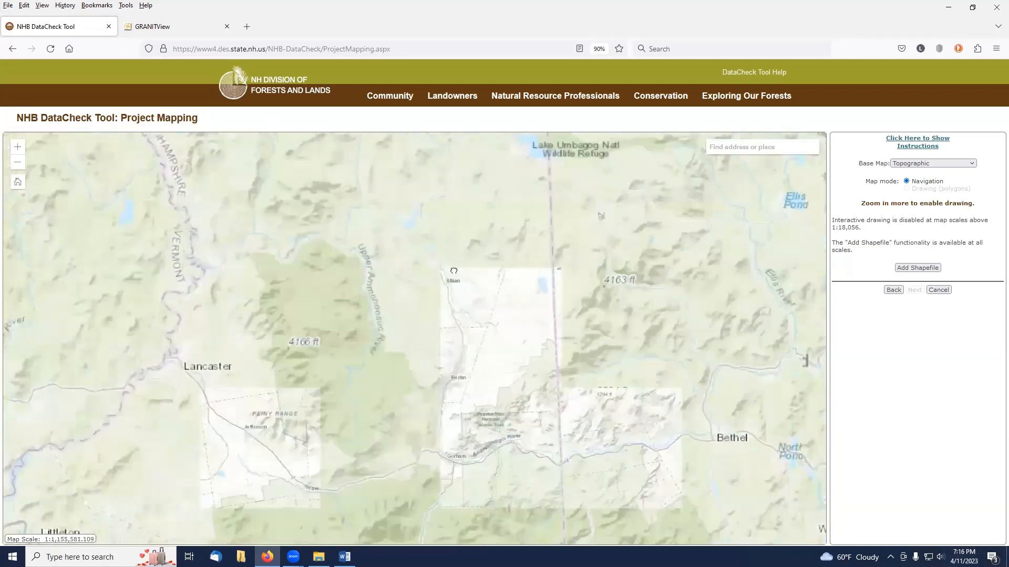
scroll(465, 323, "up", 1)
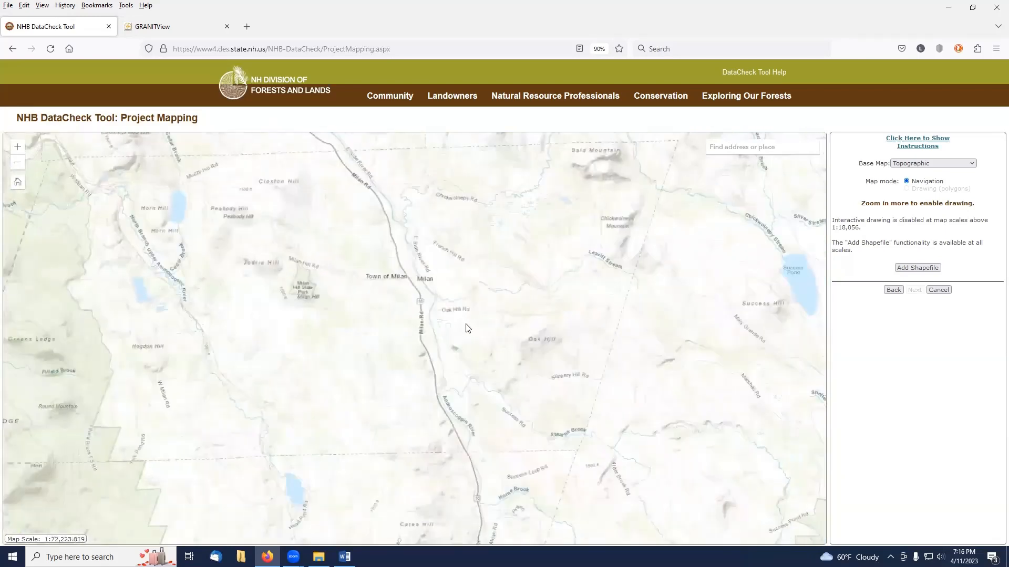
left_click_drag(477, 401, 478, 293)
left_click_drag(480, 417, 505, 313)
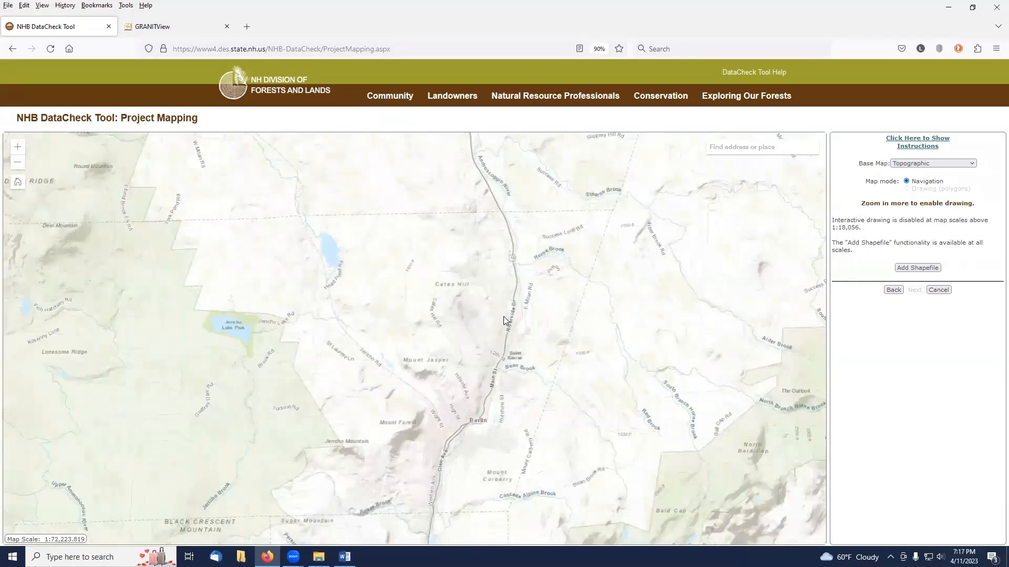
scroll(503, 316, "up", 1)
left_click_drag(431, 337, 686, 378)
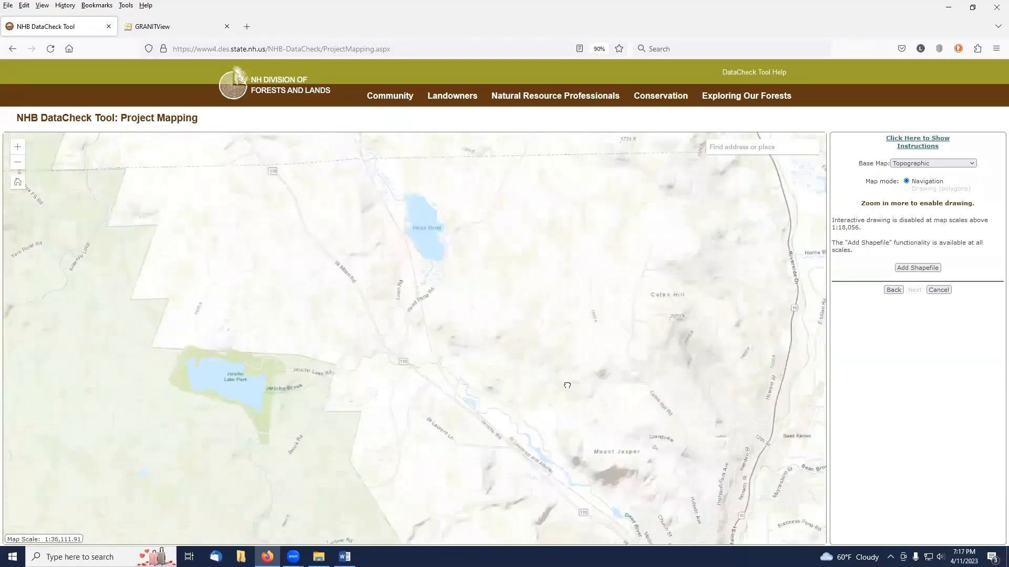
scroll(440, 259, "up", 1)
scroll(441, 258, "up", 2)
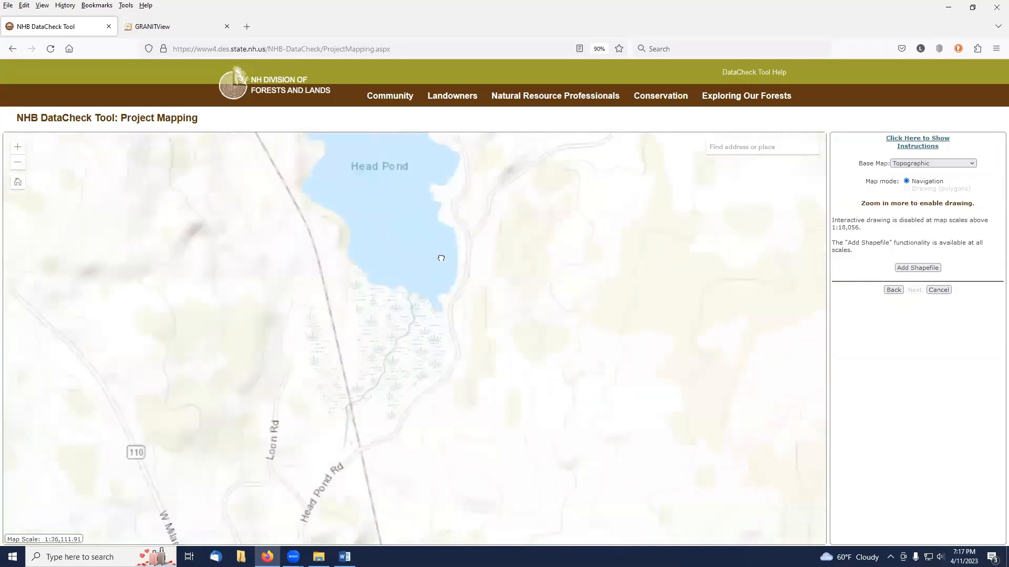
left_click_drag(565, 250, 432, 340)
left_click_drag(459, 302, 389, 342)
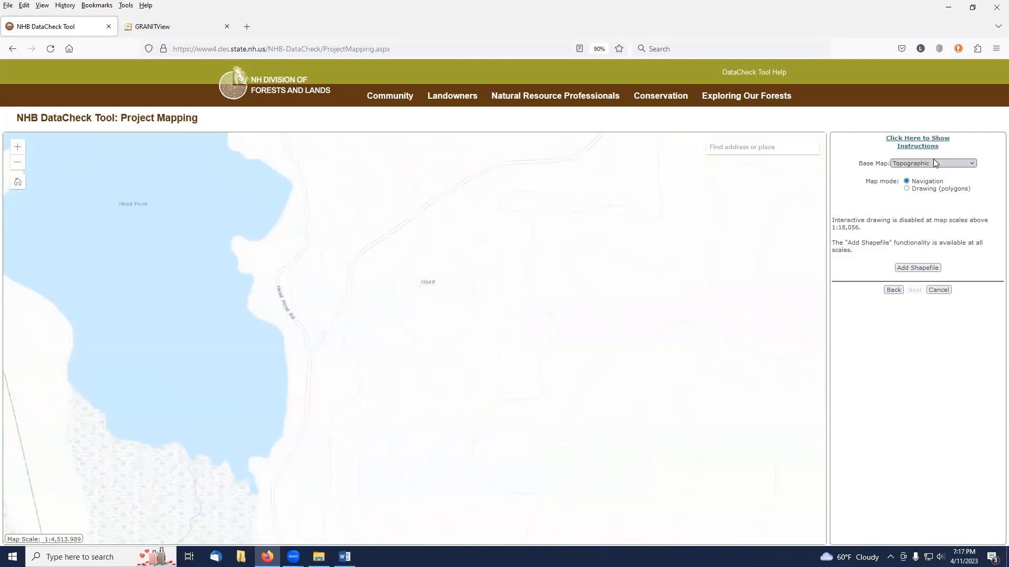
left_click(972, 164)
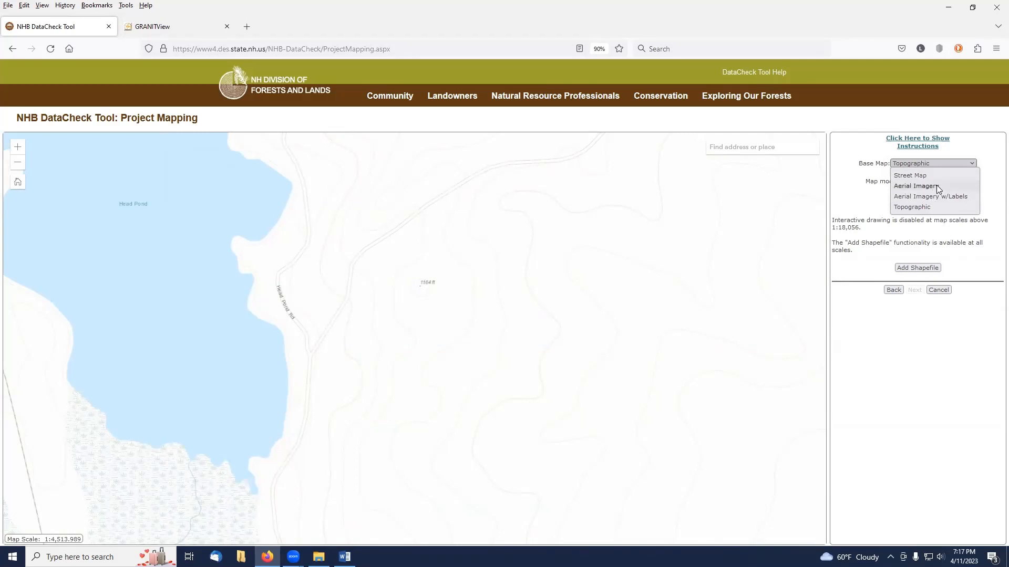
left_click(915, 185)
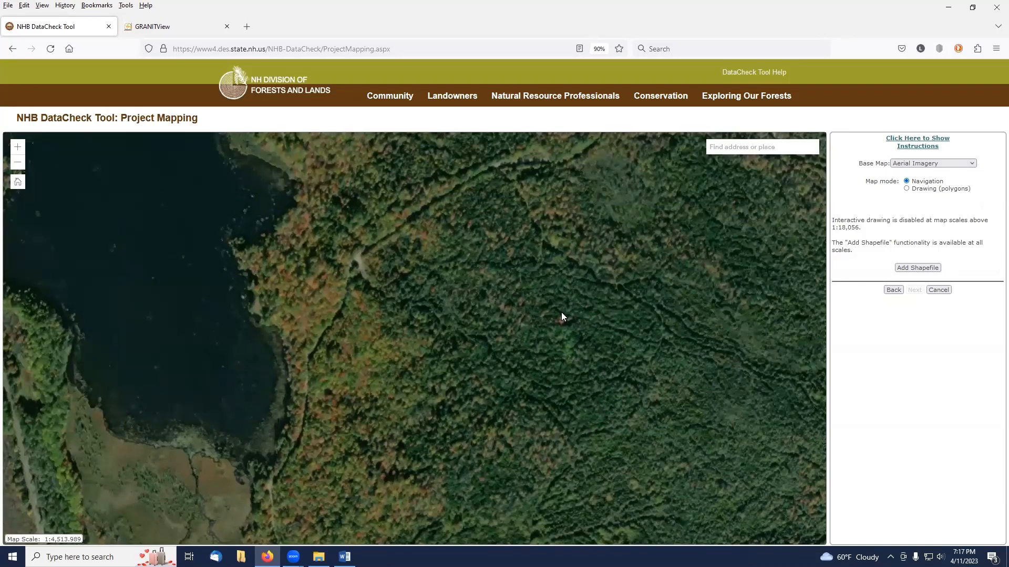
In drawing mode, outline a narrow polygon along the trail running southeast from the power line corridor.
scroll(561, 312, "down", 1)
left_click_drag(565, 279, 590, 204)
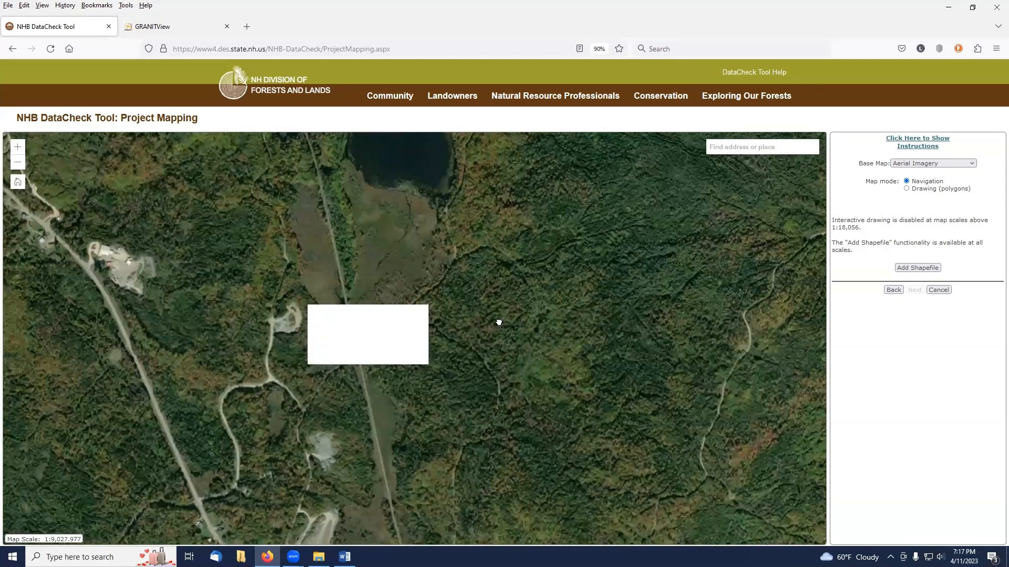
left_click_drag(498, 323, 538, 325)
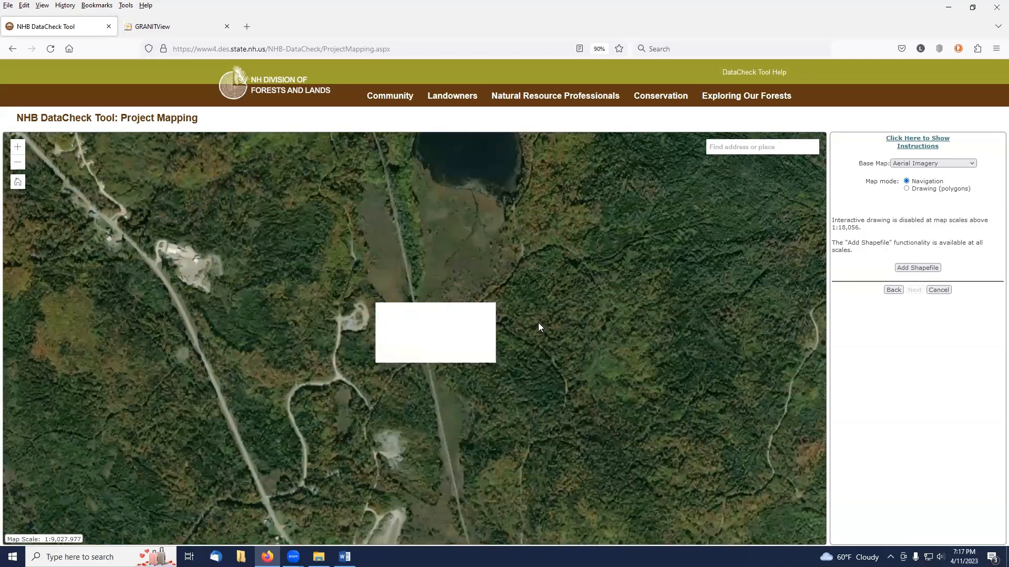
scroll(538, 327, "up", 1)
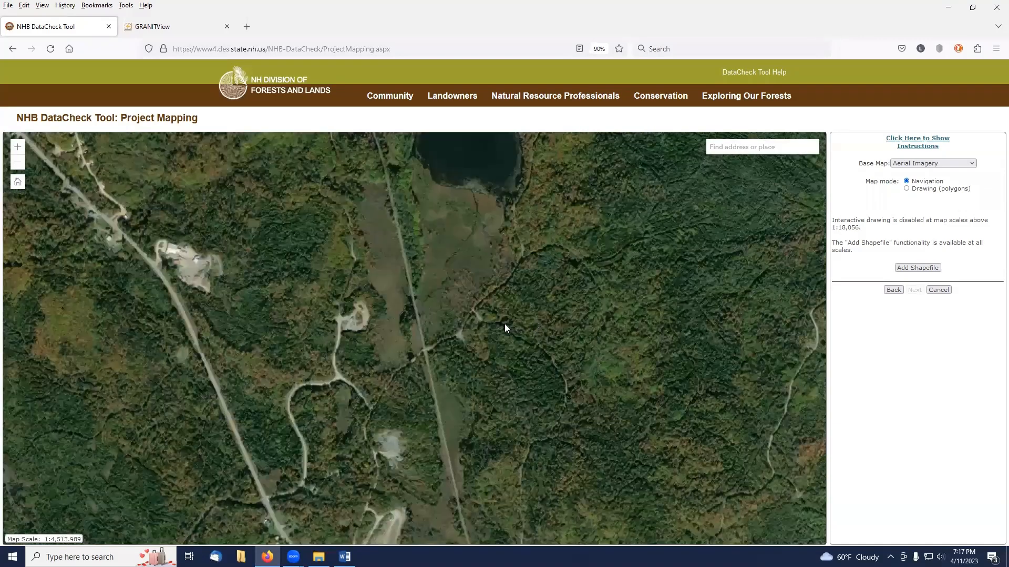
scroll(505, 328, "down", 1)
left_click_drag(504, 328, 455, 252)
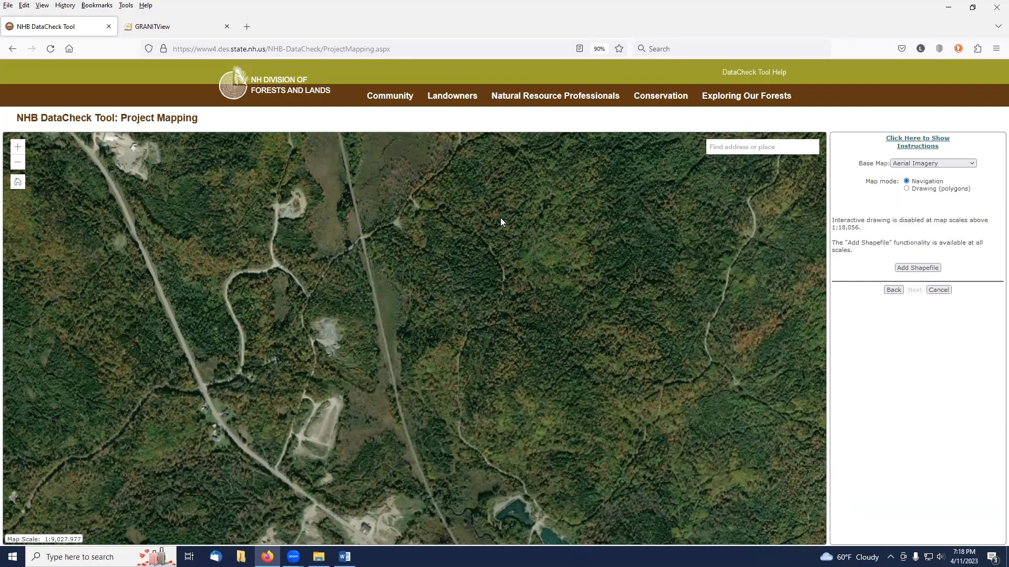
scroll(501, 218, "up", 1)
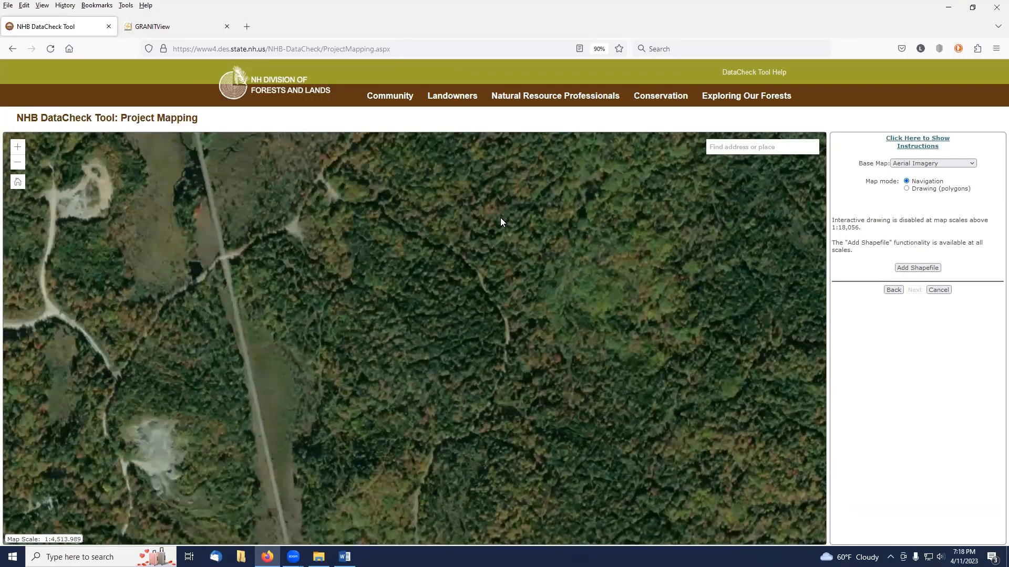
left_click(907, 189)
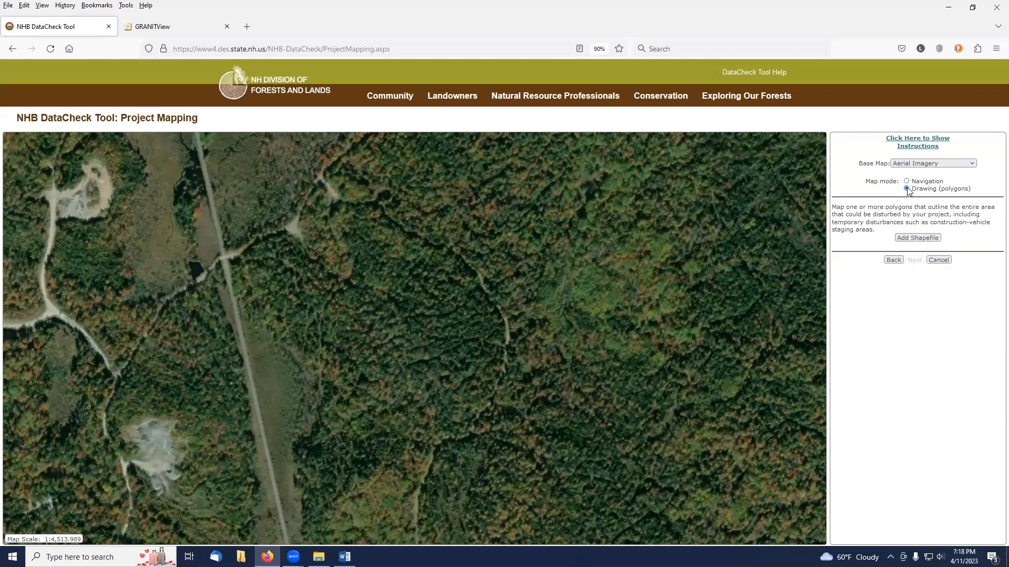
left_click(317, 181)
left_click(333, 199)
left_click(373, 209)
left_click(401, 235)
left_click(442, 252)
left_click(475, 280)
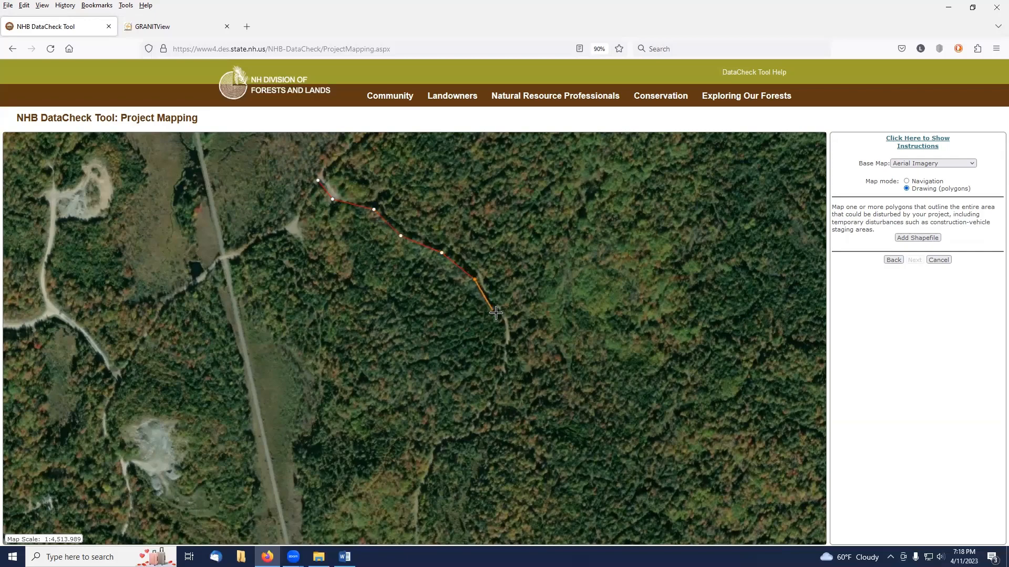
left_click(496, 316)
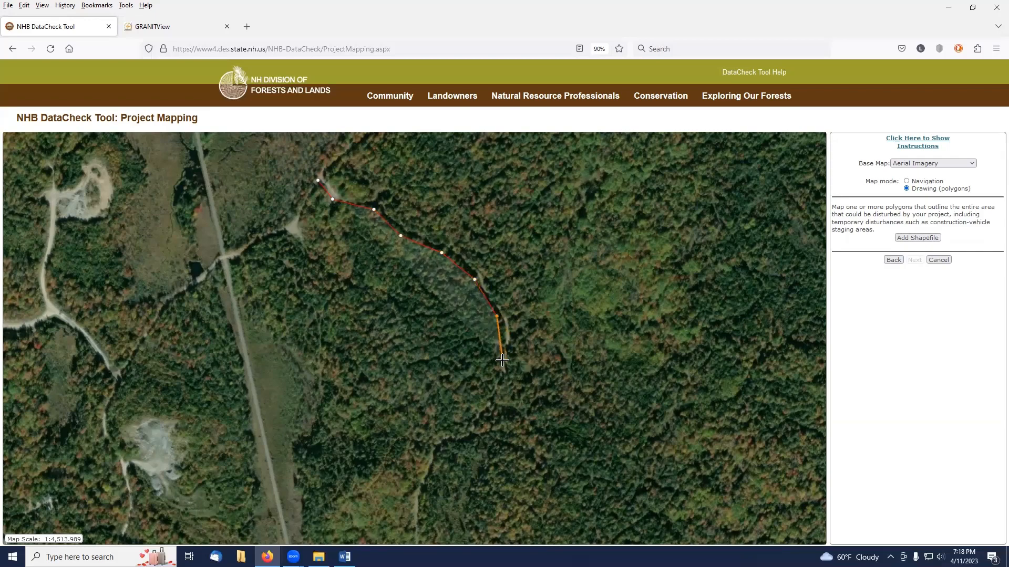
left_click(500, 357)
left_click(510, 359)
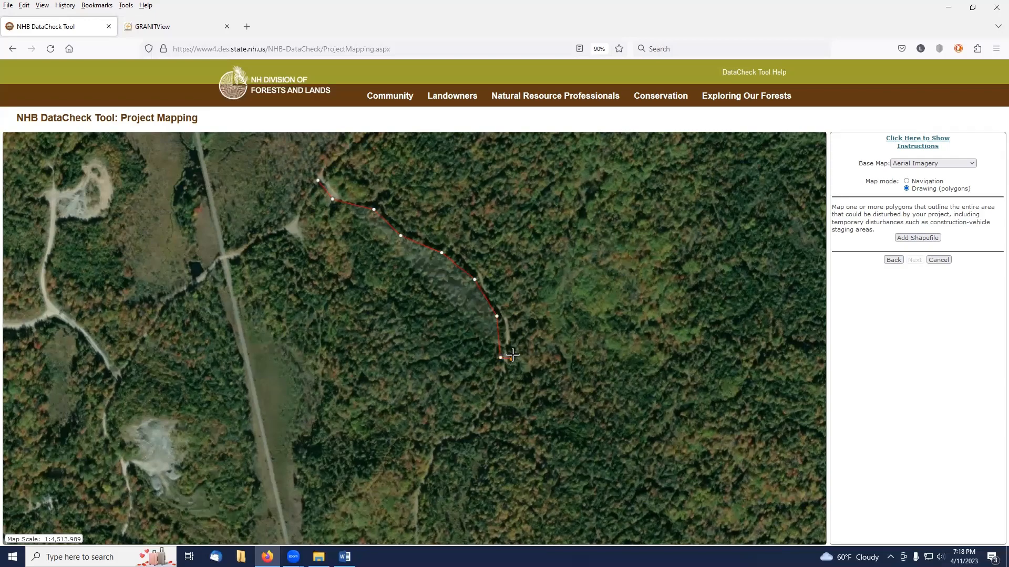
left_click(511, 313)
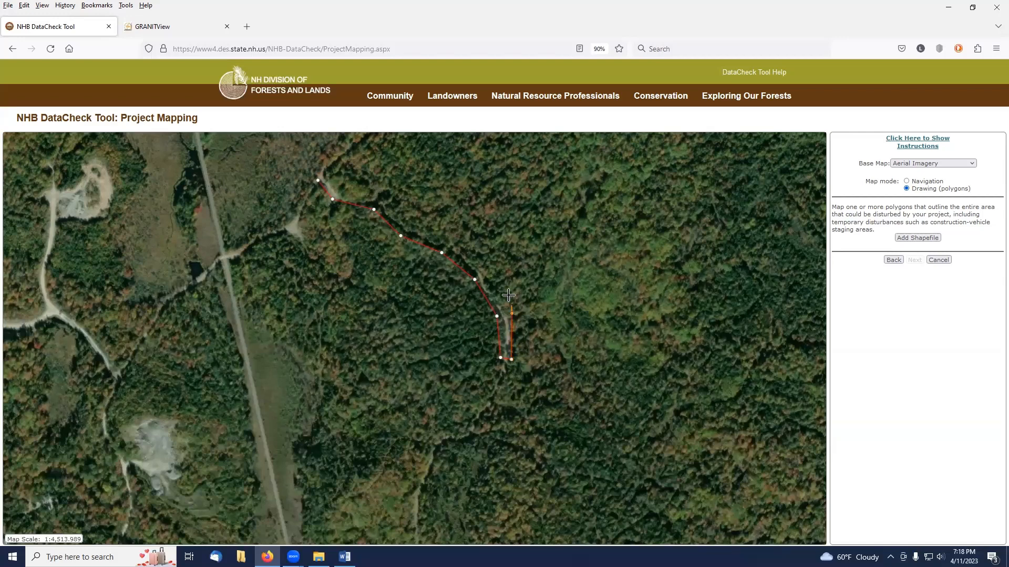
left_click(482, 274)
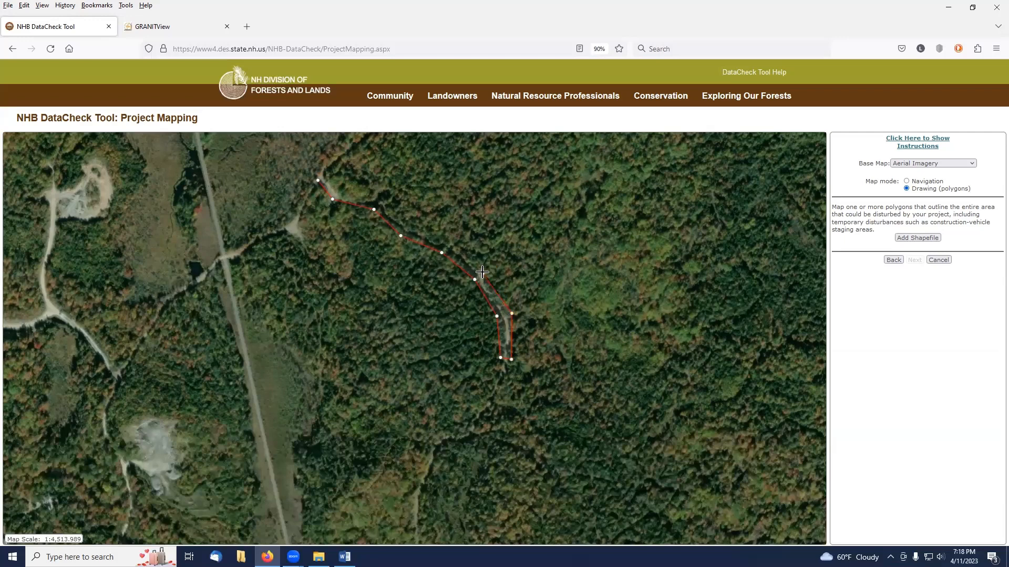
left_click(445, 244)
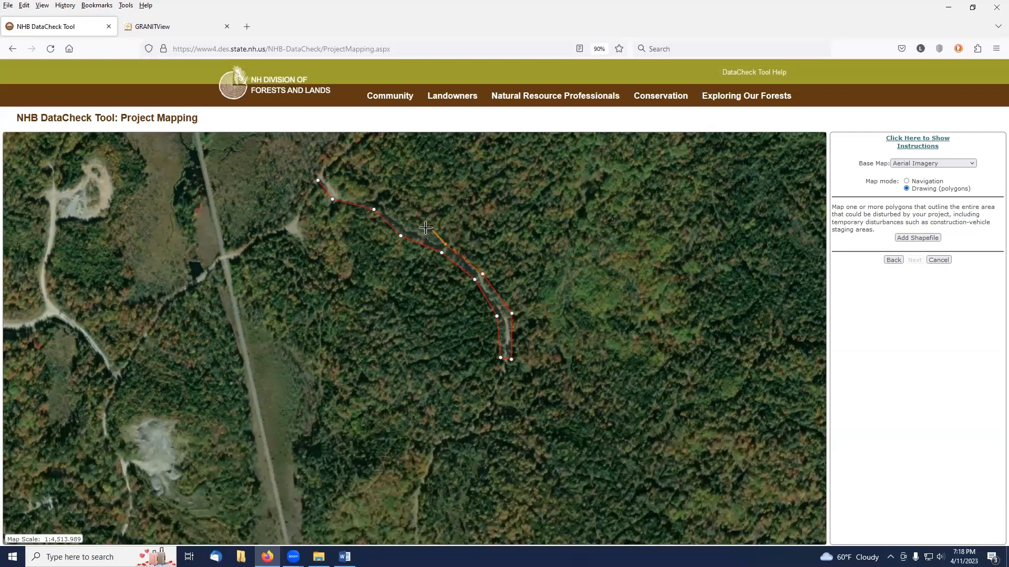
left_click(404, 228)
left_click(379, 203)
left_click(341, 196)
left_click(322, 175)
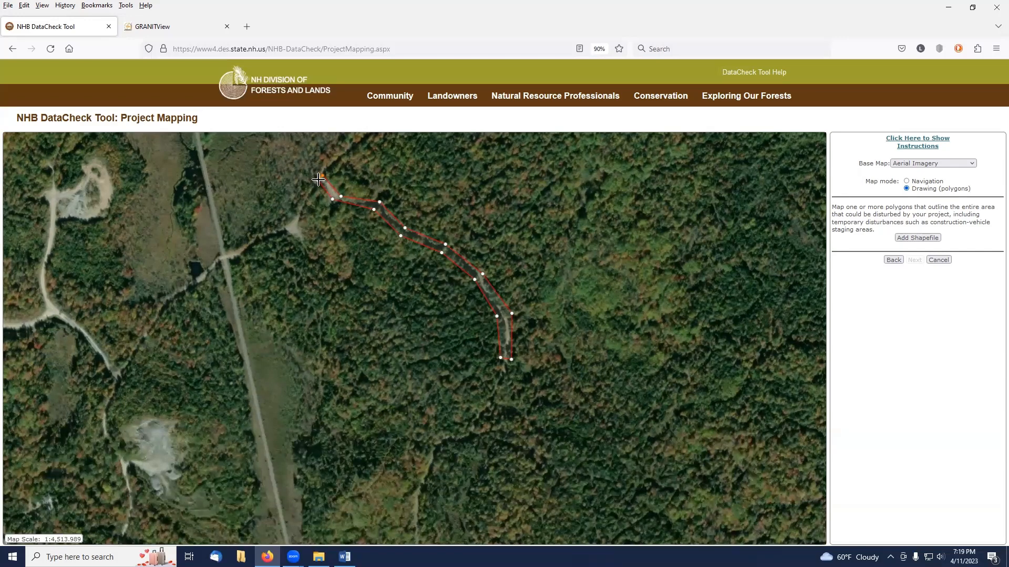
left_click(318, 180)
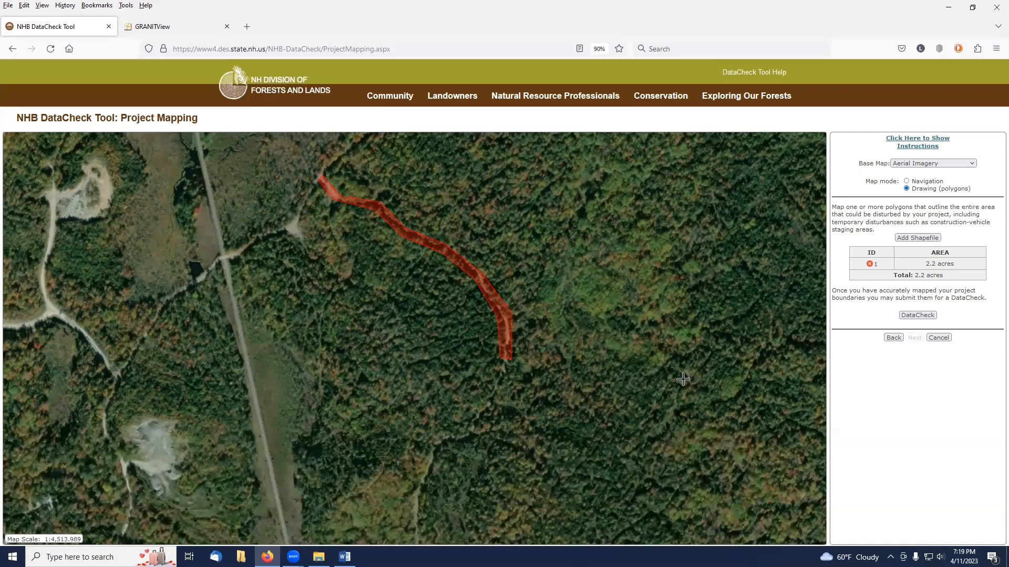
Outline a second narrow polygon along the trail running north-northwest from the pond near Head Pond Road.
left_click(907, 182)
left_click_drag(615, 353, 600, 210)
left_click_drag(616, 413, 617, 237)
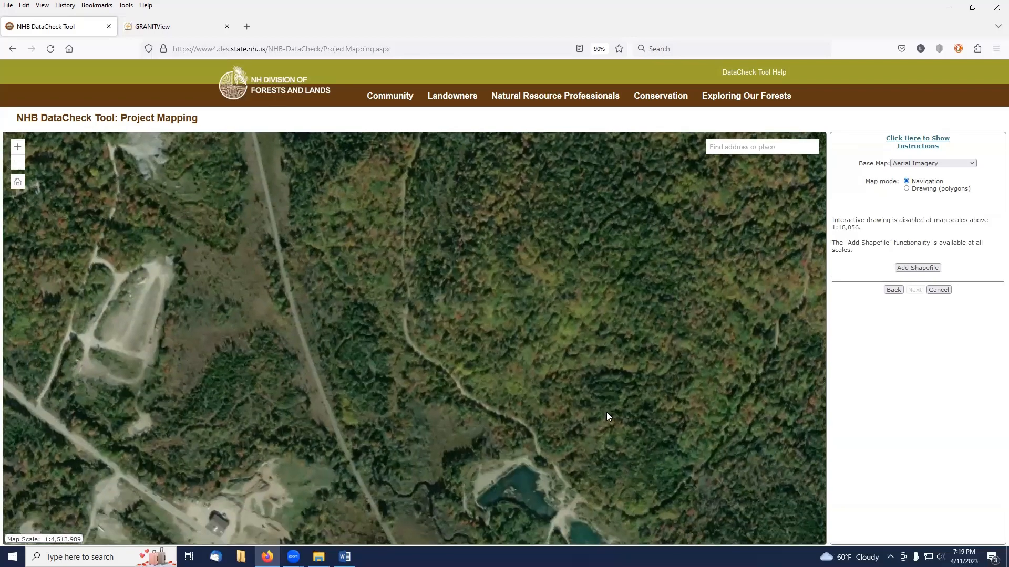
left_click_drag(513, 389, 504, 360)
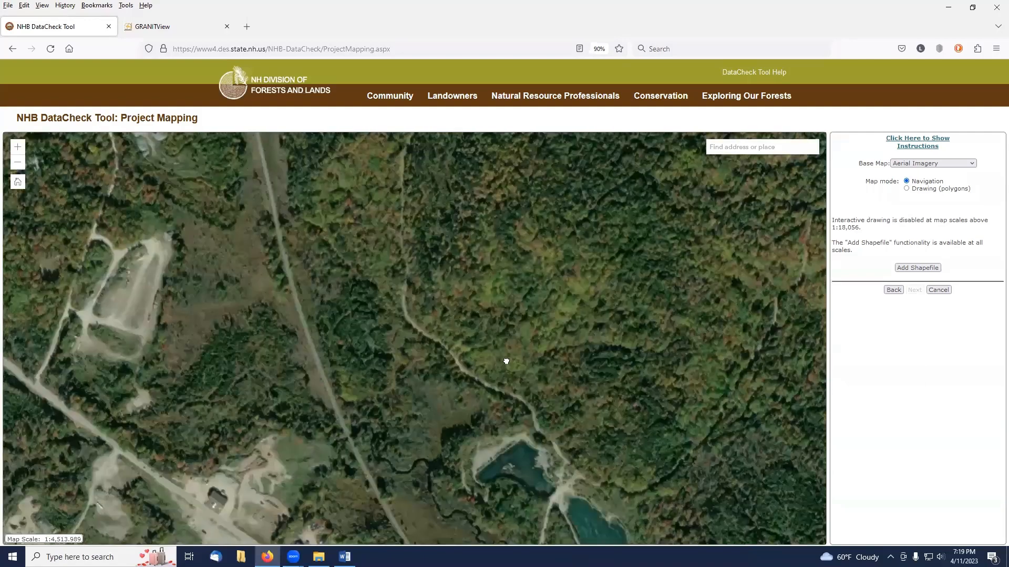
left_click(906, 189)
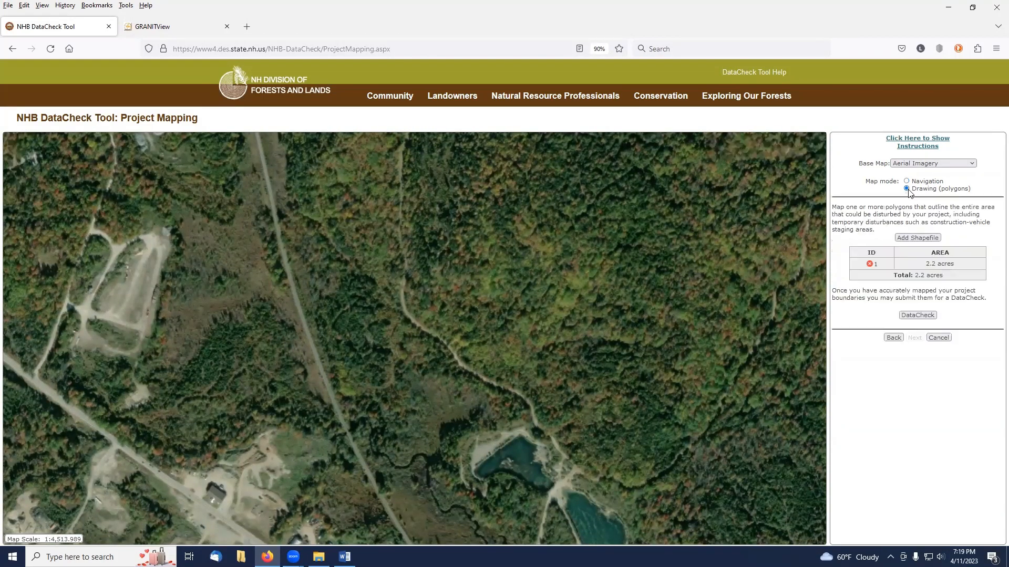
left_click(575, 469)
left_click(555, 452)
left_click(543, 434)
left_click(531, 424)
left_click(527, 404)
left_click(472, 376)
left_click(457, 365)
left_click(443, 344)
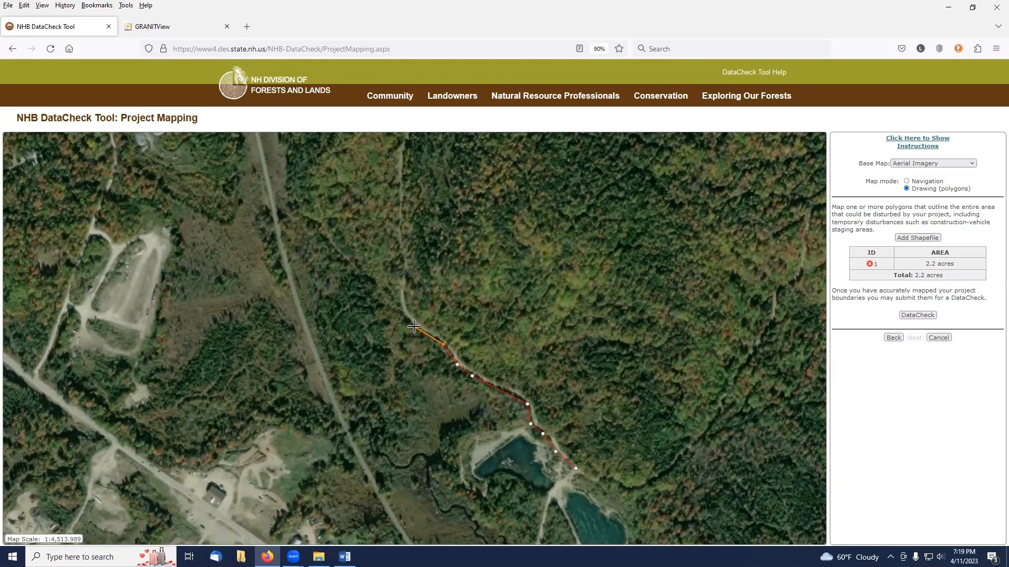
left_click(414, 327)
left_click(399, 310)
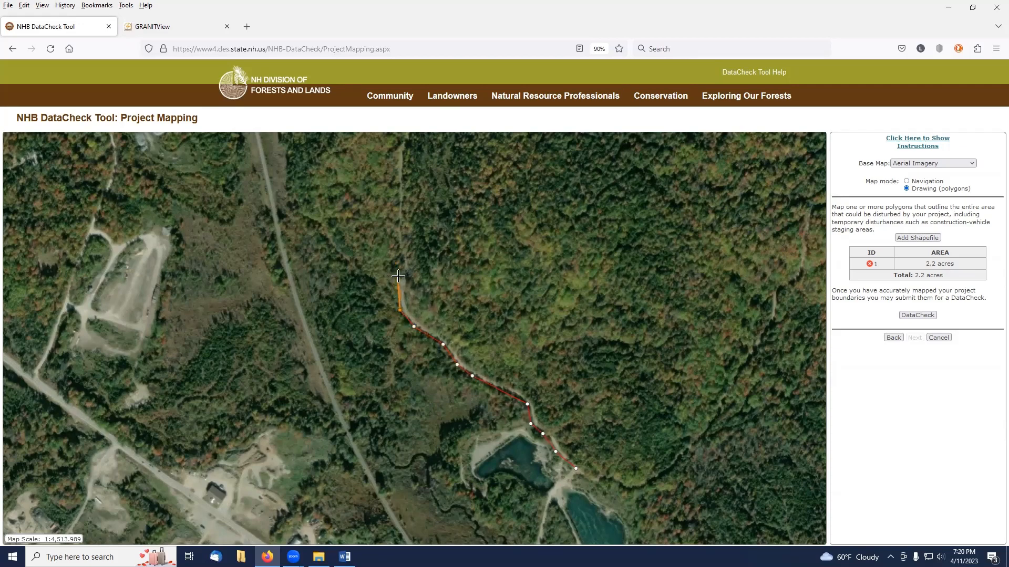
left_click(399, 275)
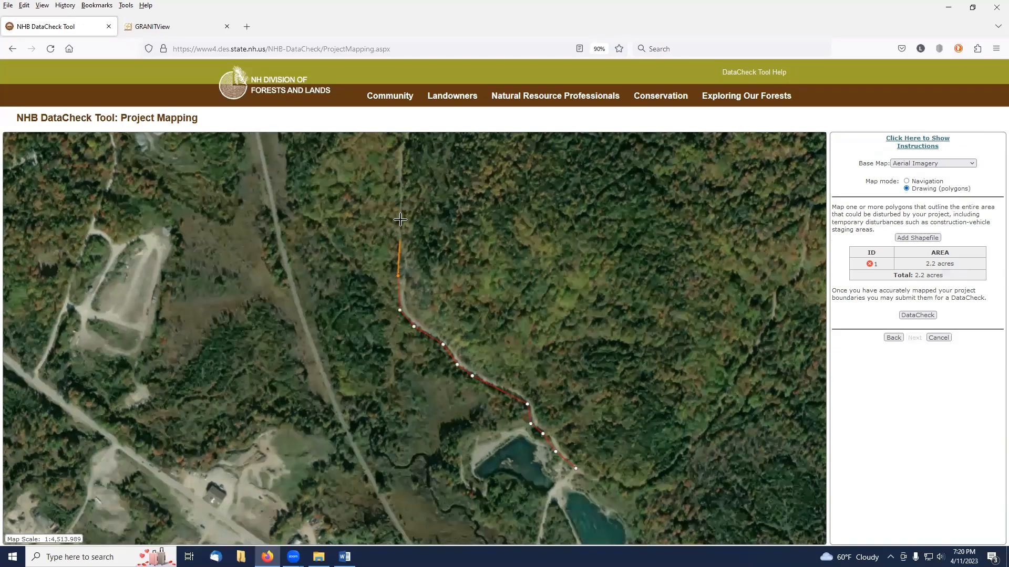
left_click(402, 256)
left_click(393, 227)
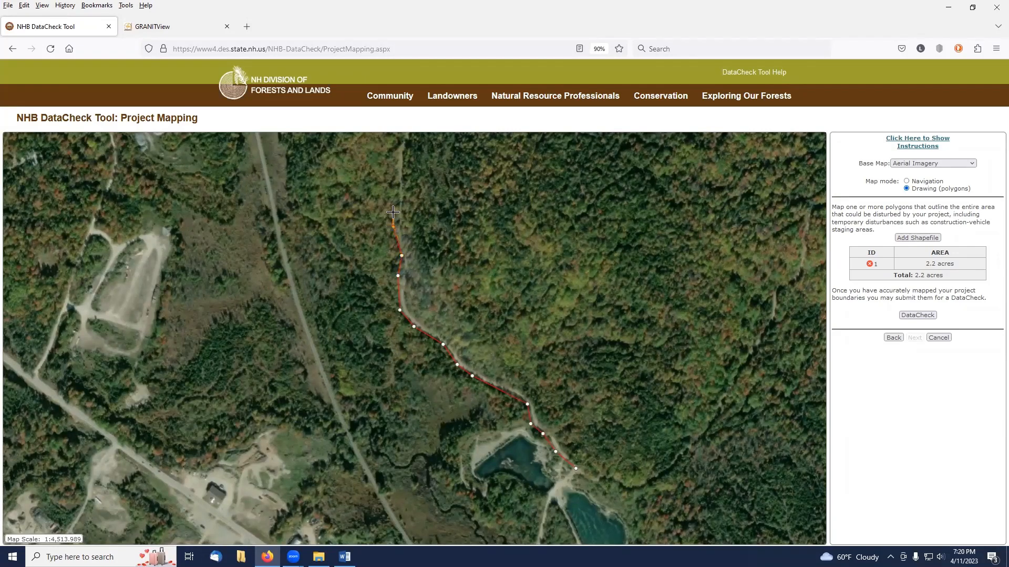
left_click(397, 184)
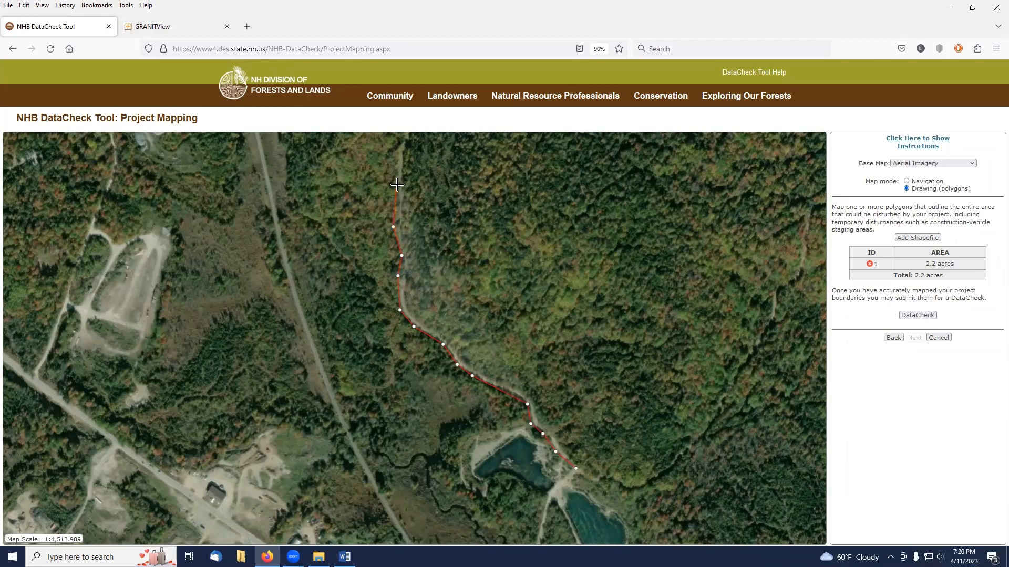
left_click(404, 186)
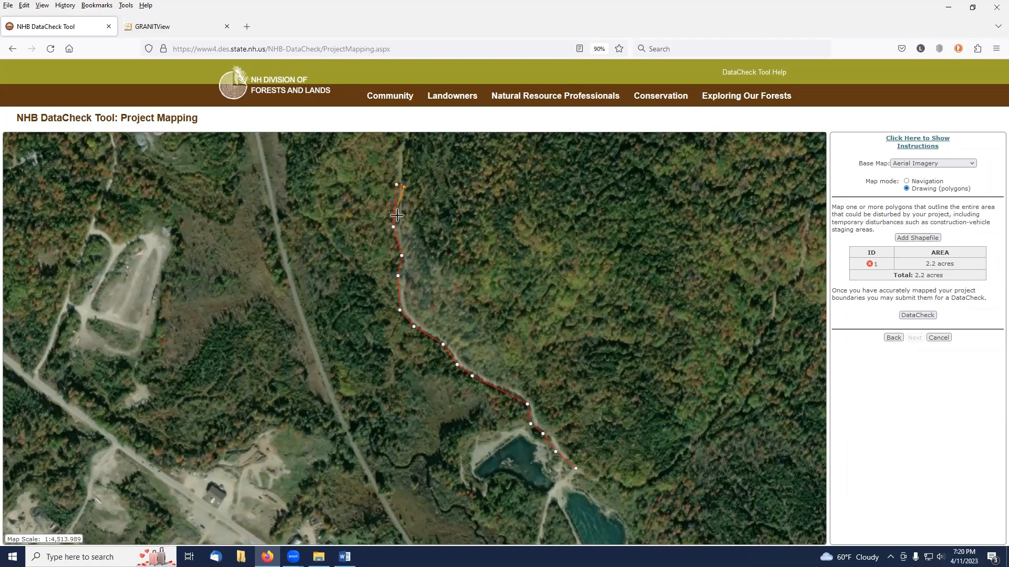
left_click(402, 227)
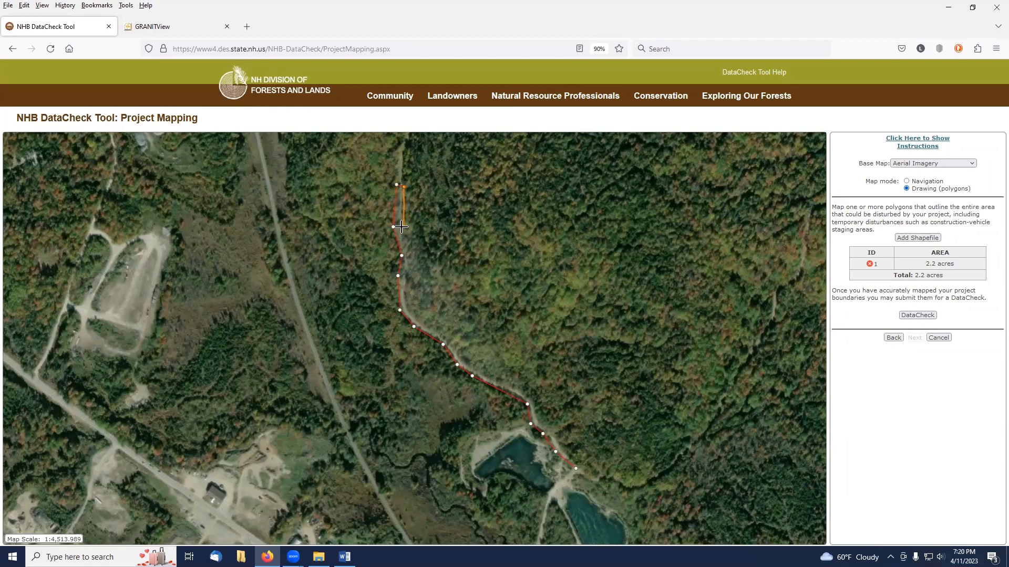
left_click(408, 256)
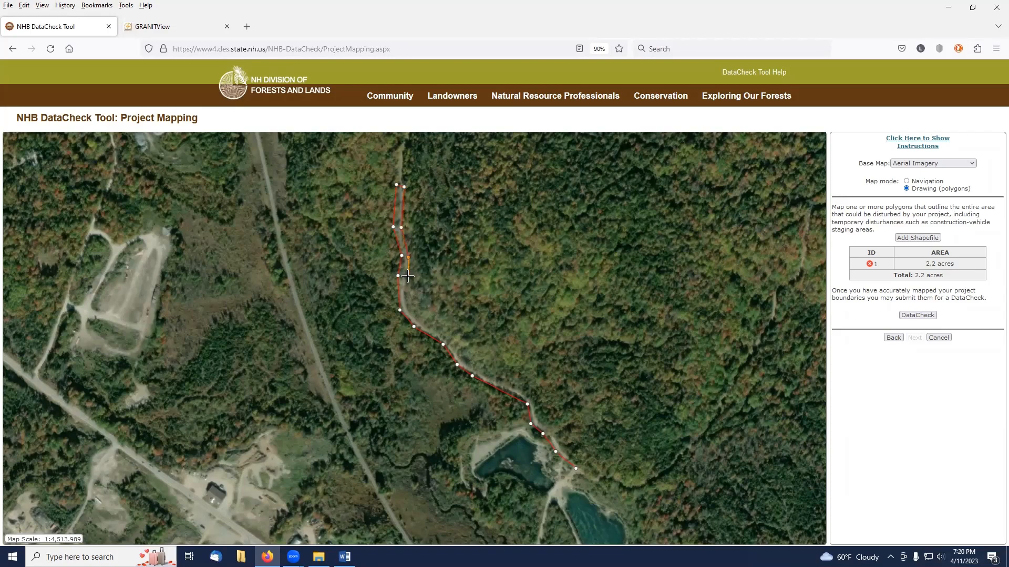
left_click(405, 275)
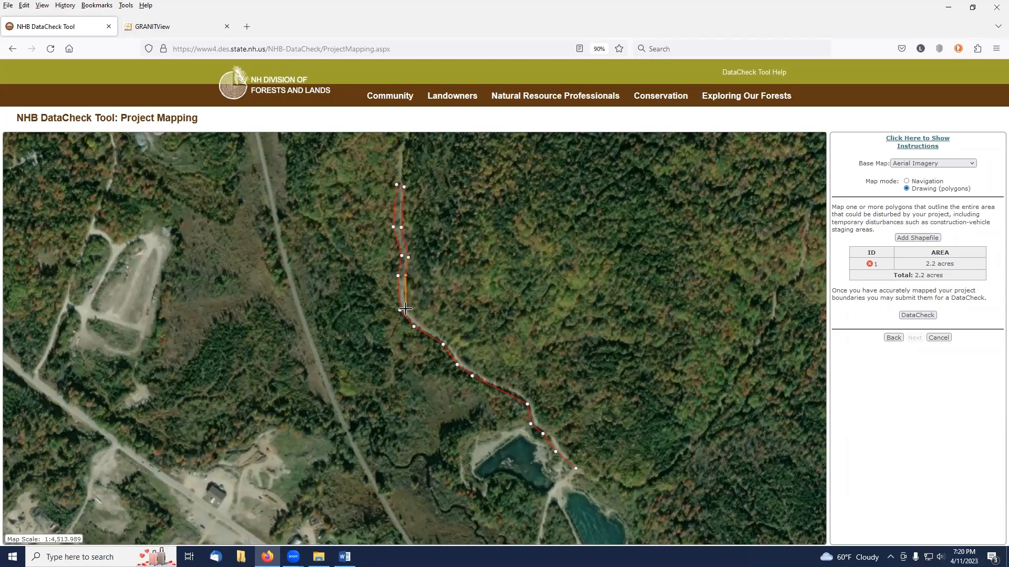
left_click(406, 310)
left_click(421, 323)
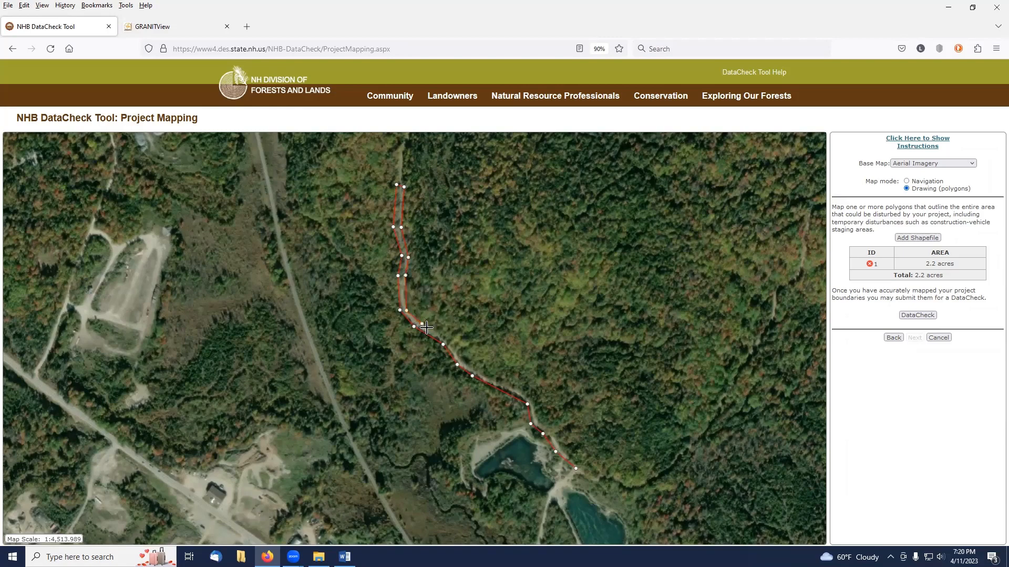
left_click(449, 341)
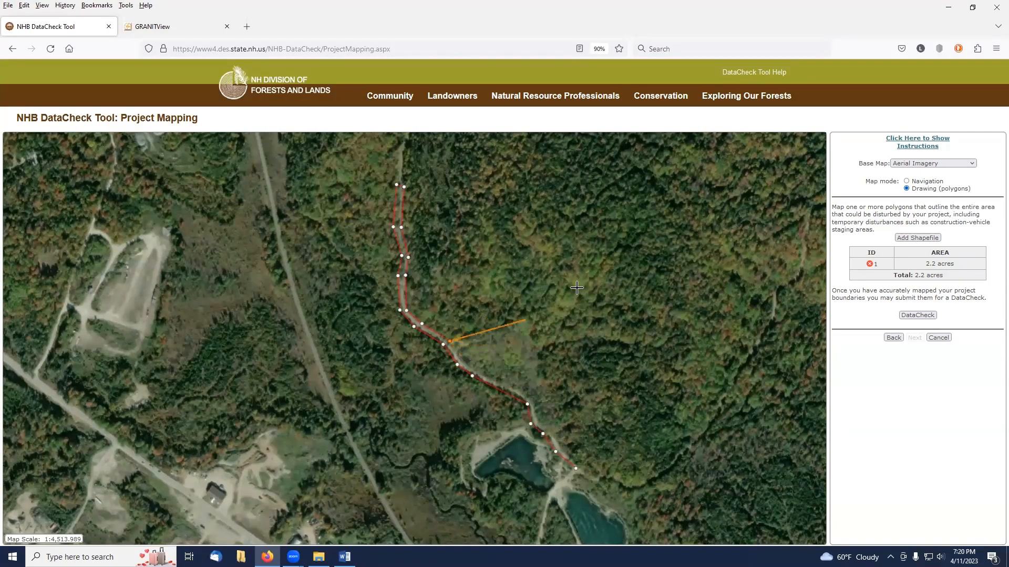
left_click(464, 362)
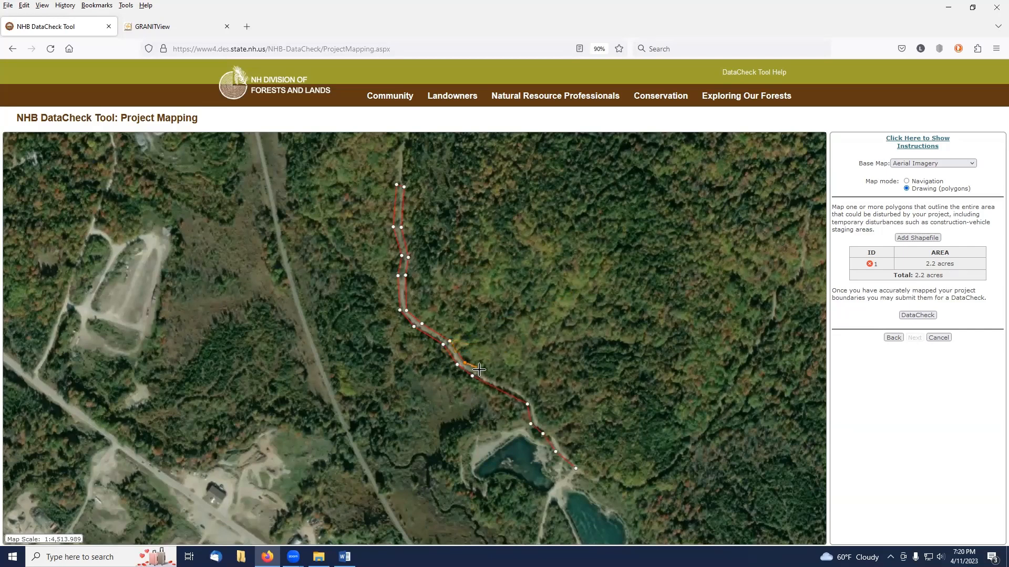
left_click(475, 369)
left_click(538, 423)
left_click(550, 431)
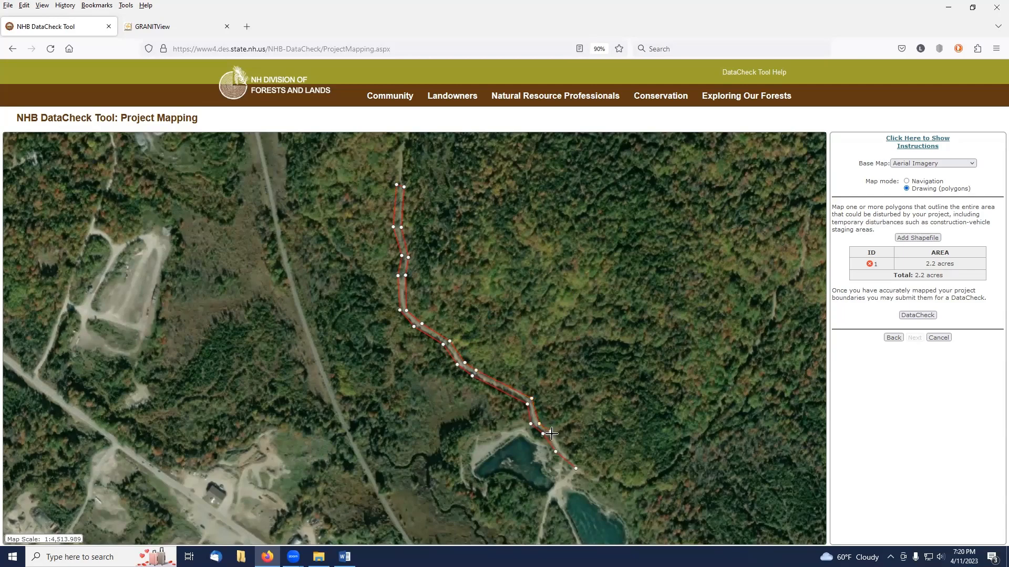
left_click(581, 466)
double_click(577, 469)
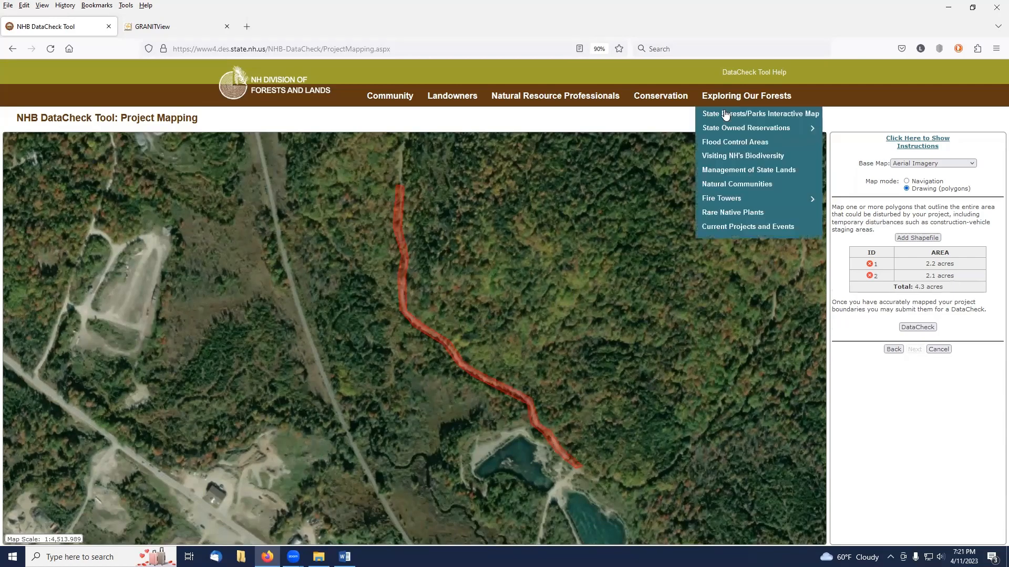
Run the DataCheck on the two mapped polygons and continue to the next page.
left_click(907, 181)
scroll(642, 289, "down", 1)
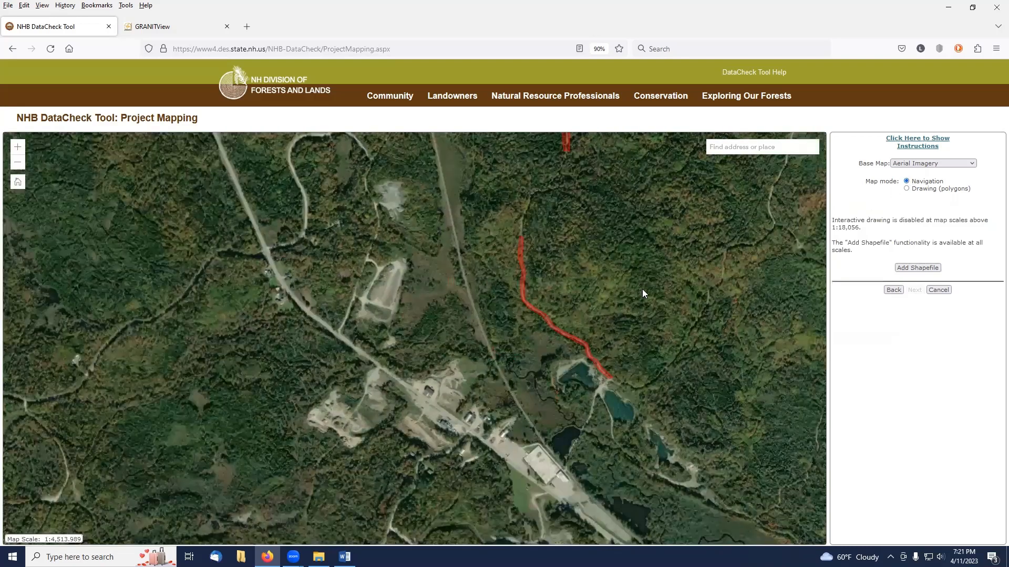
left_click_drag(655, 259, 606, 365)
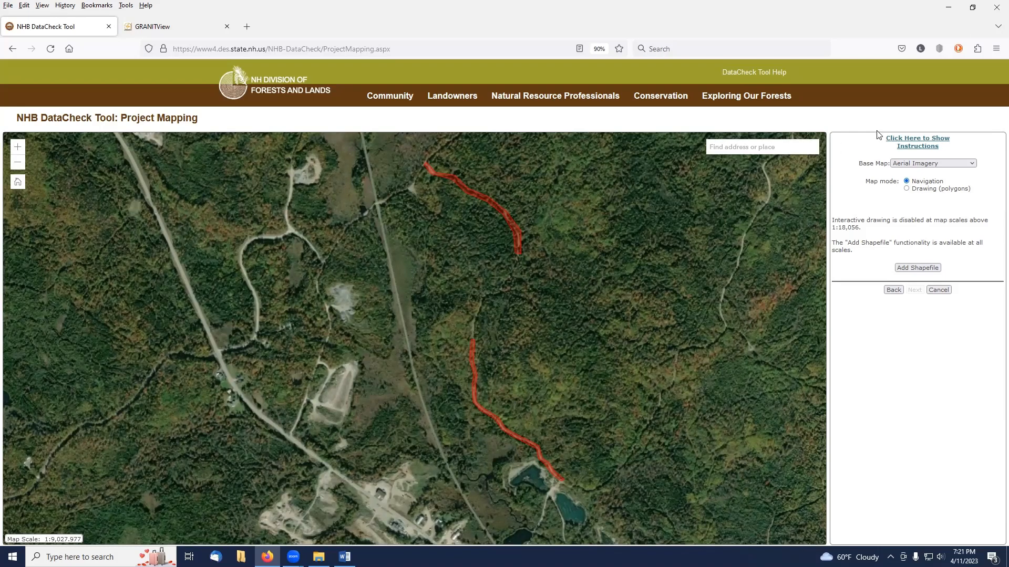
left_click(906, 190)
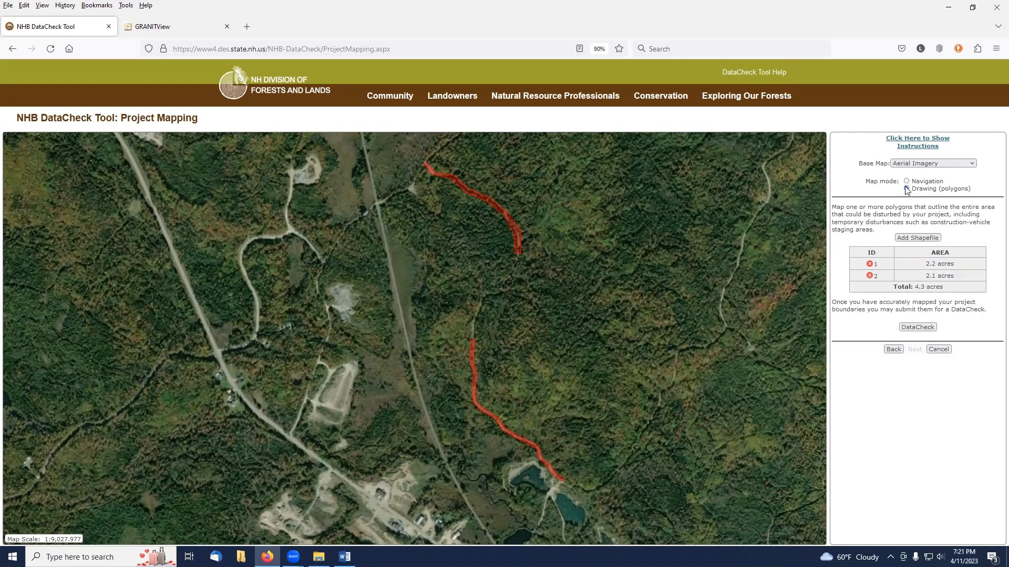
left_click(919, 327)
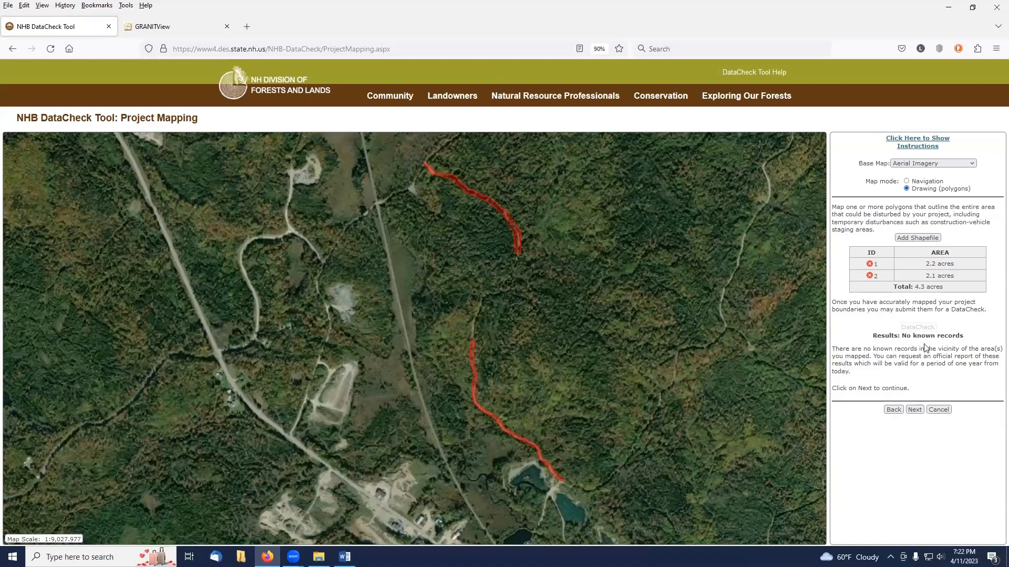
left_click(916, 413)
Open NHB DataCheck Results Letter-Sample.pdf from the Grant Training 23-04-11 Class folder on drive C:.
left_click(947, 11)
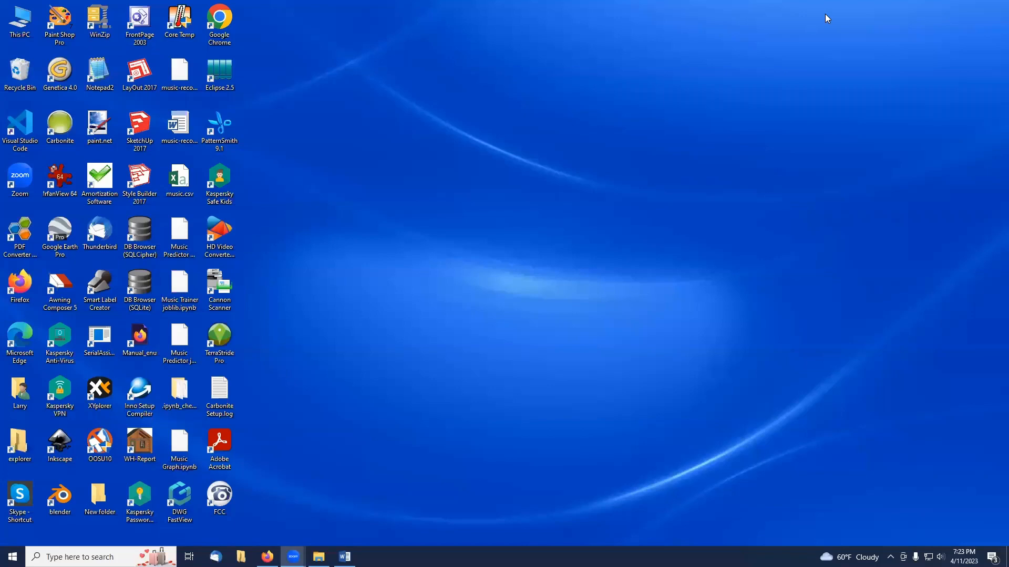
double_click(20, 21)
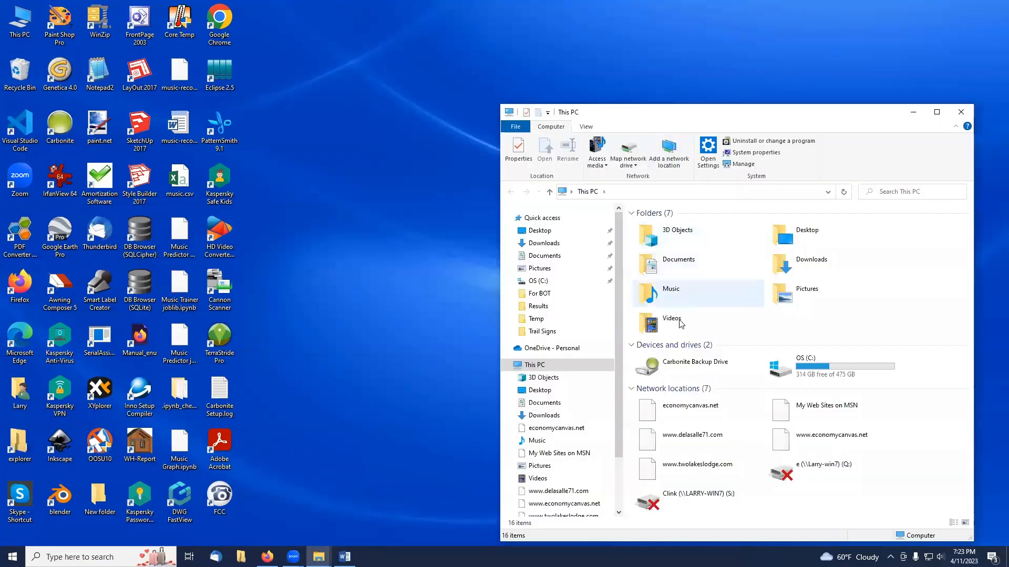
double_click(796, 367)
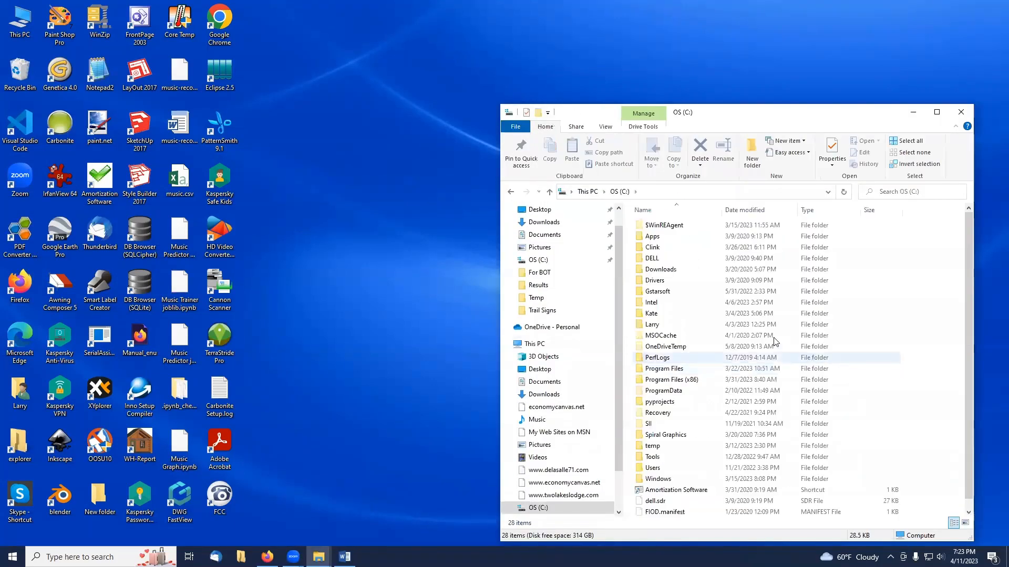
double_click(665, 326)
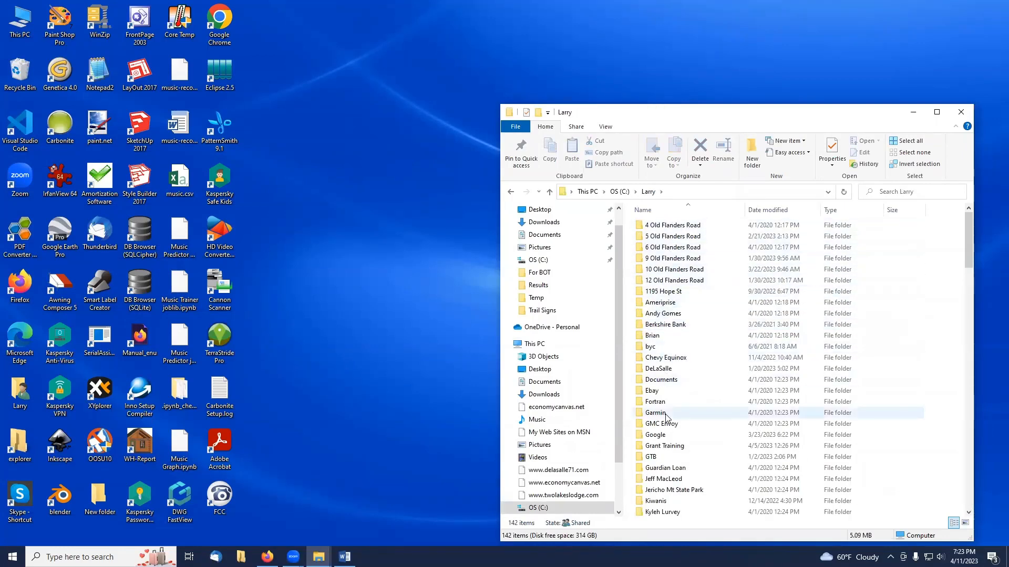
double_click(663, 446)
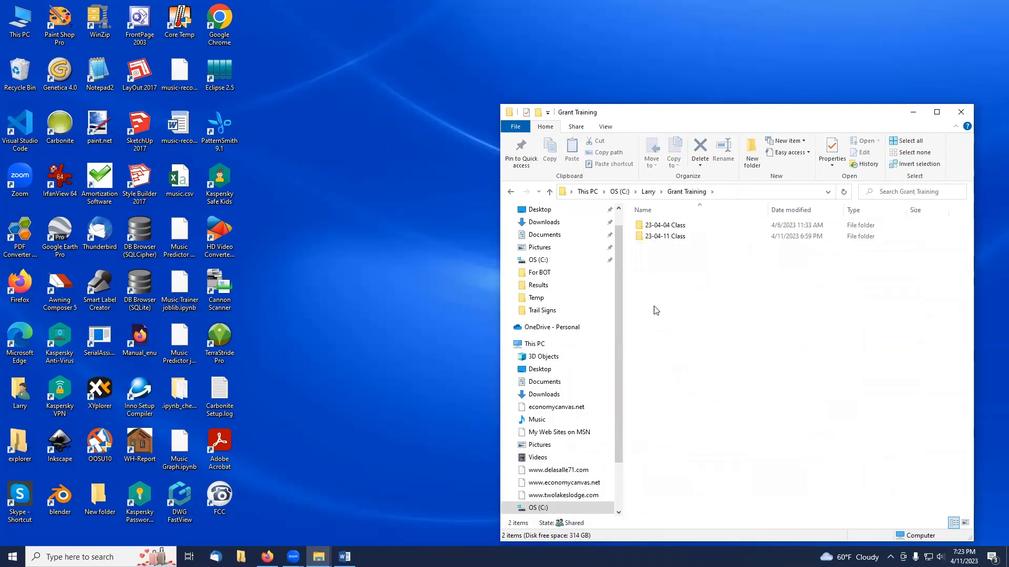
double_click(658, 237)
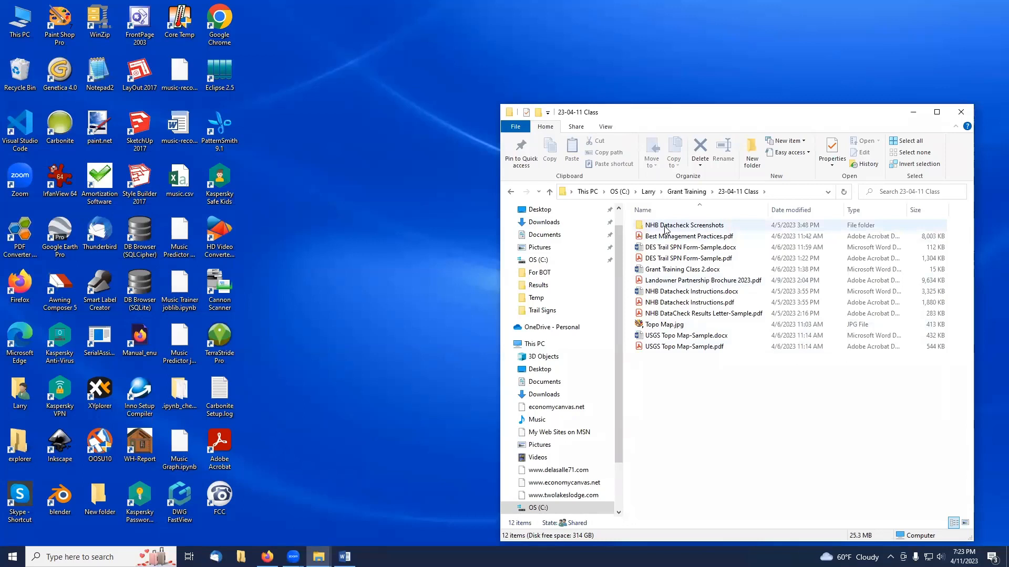
double_click(676, 315)
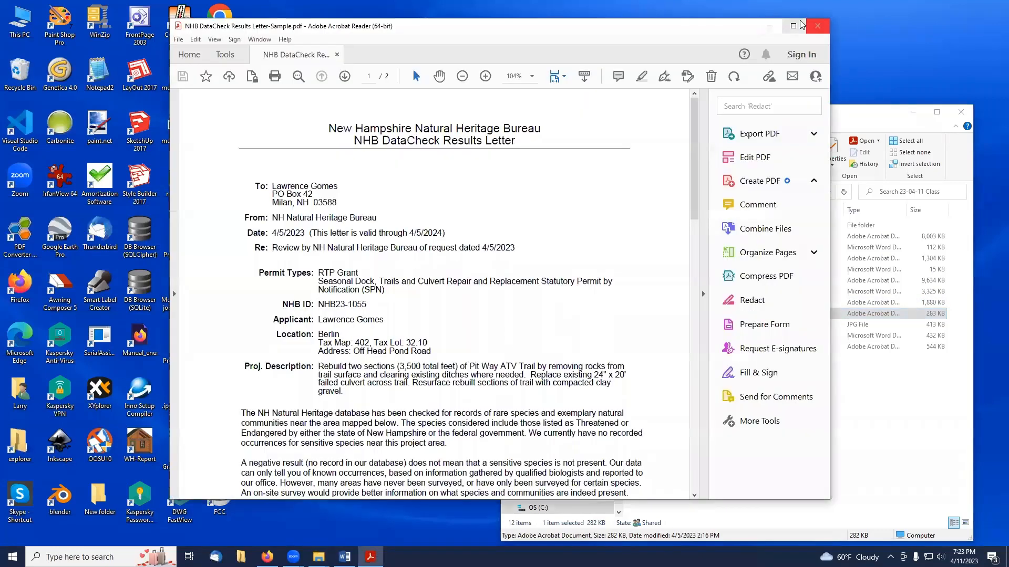
Read through the sample results letter, including the project description and the project boundary map.
left_click(793, 26)
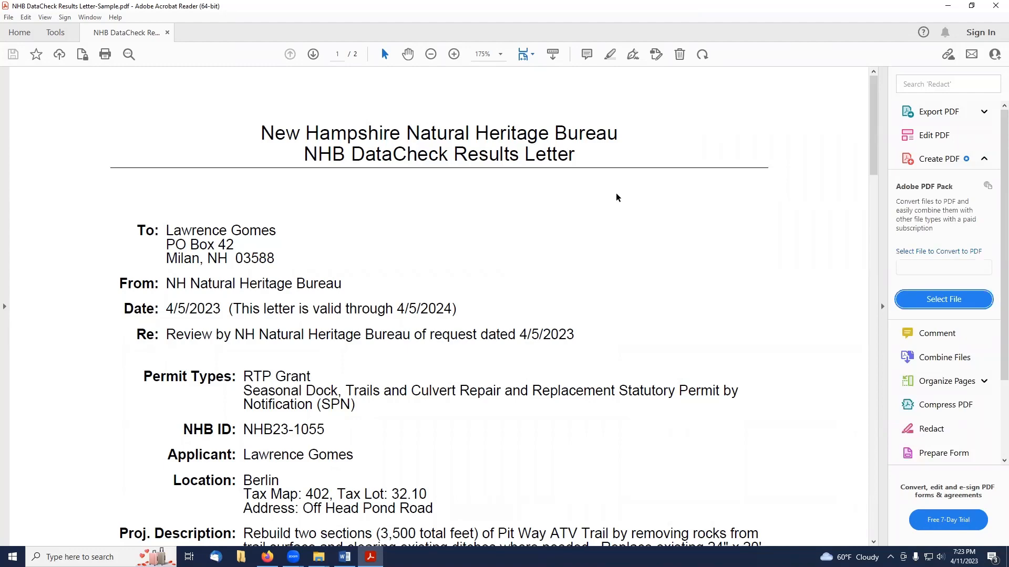
scroll(617, 197, "down", 1)
scroll(617, 198, "down", 1)
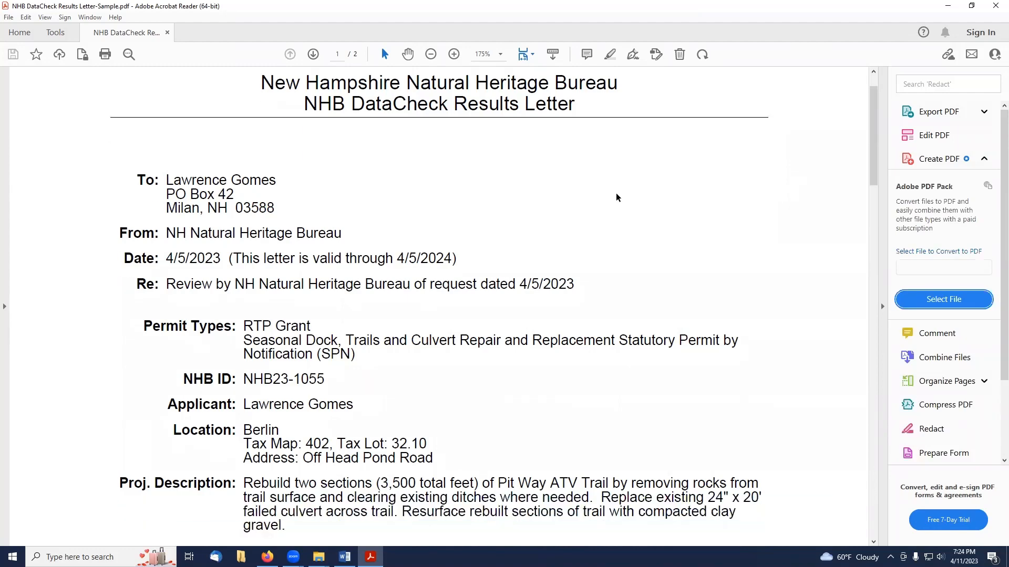
scroll(617, 198, "down", 2)
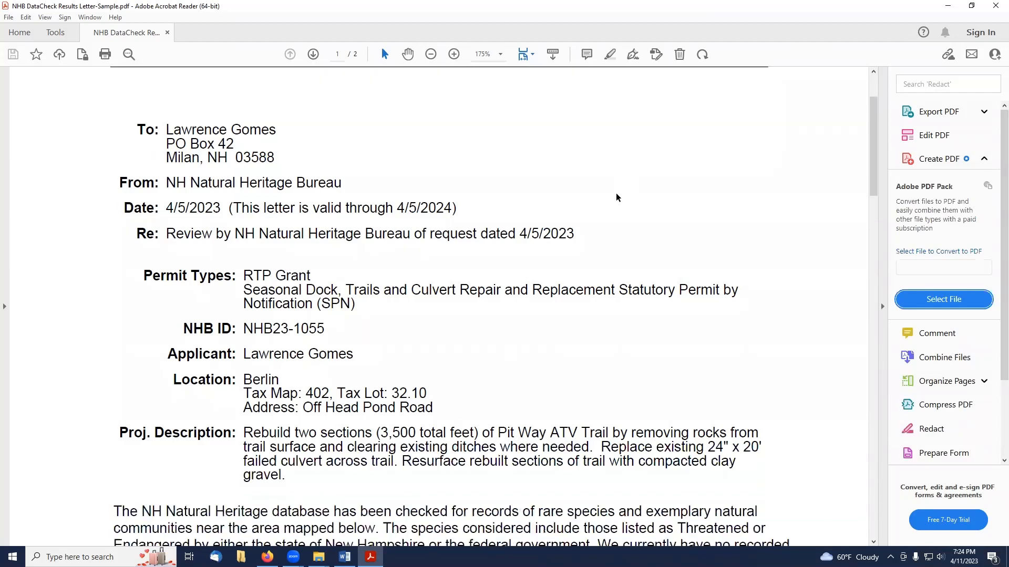
scroll(616, 198, "down", 5)
scroll(617, 197, "down", 4)
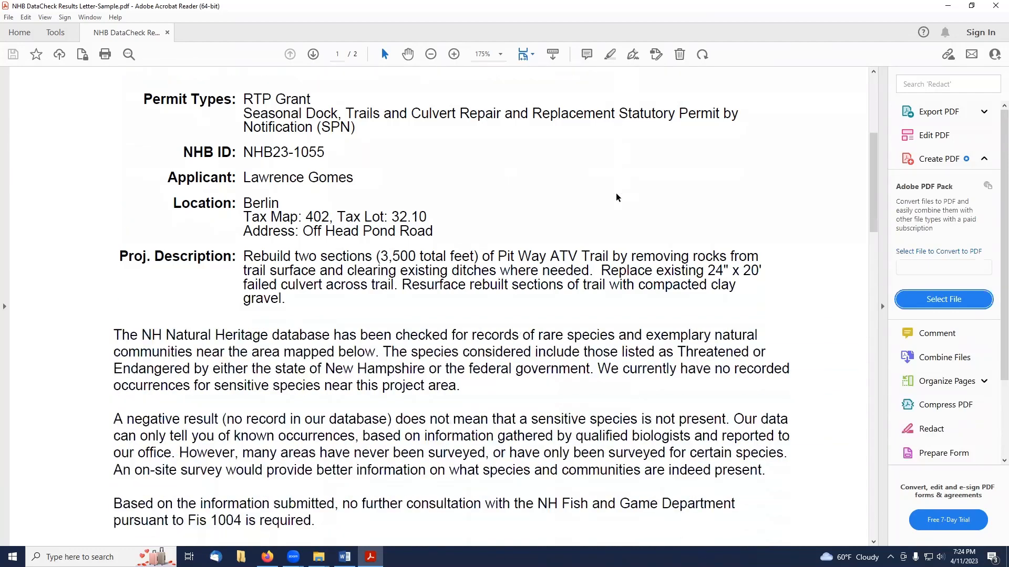
left_click_drag(243, 205, 293, 257)
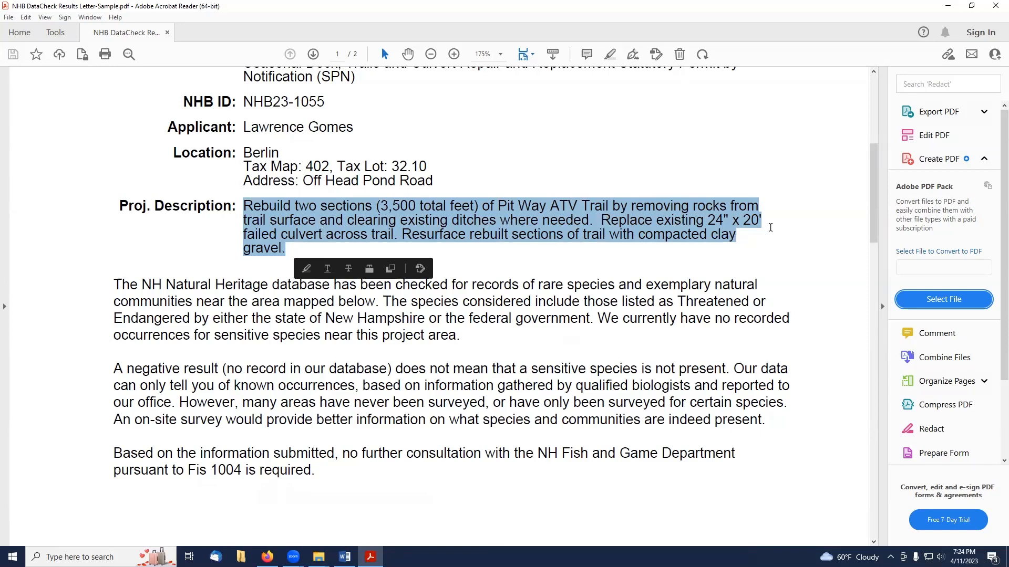
left_click(678, 165)
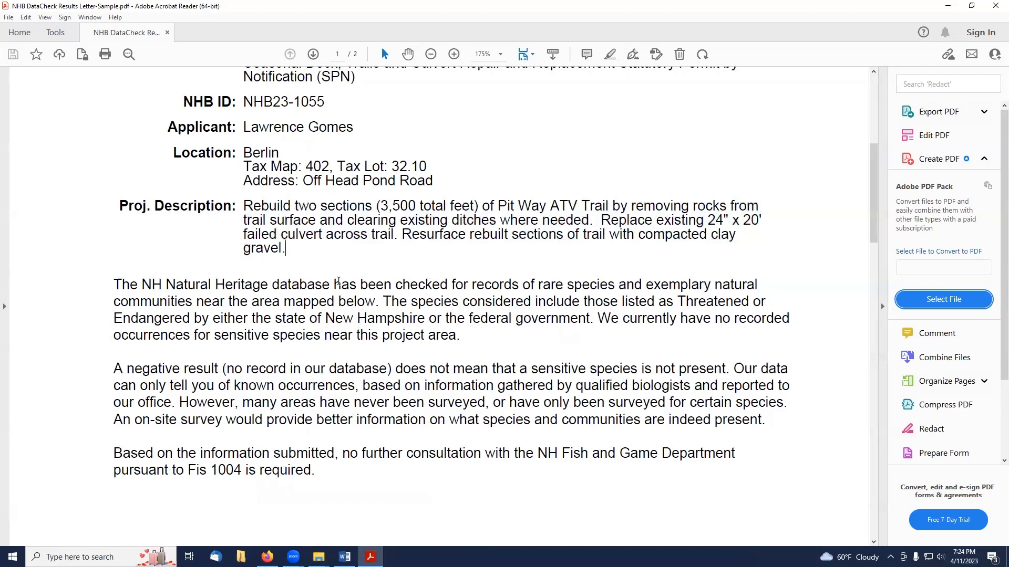
scroll(338, 282, "down", 3)
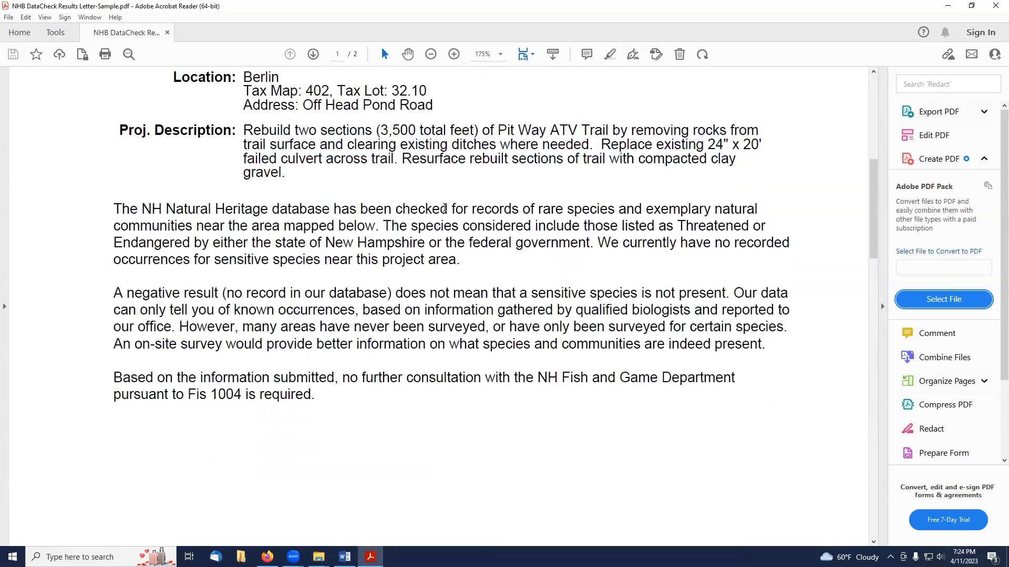
mouse_move(538, 209)
left_mouse_down()
mouse_move(756, 209)
mouse_move(523, 221)
left_mouse_up()
left_click(547, 242)
scroll(498, 268, "down", 2)
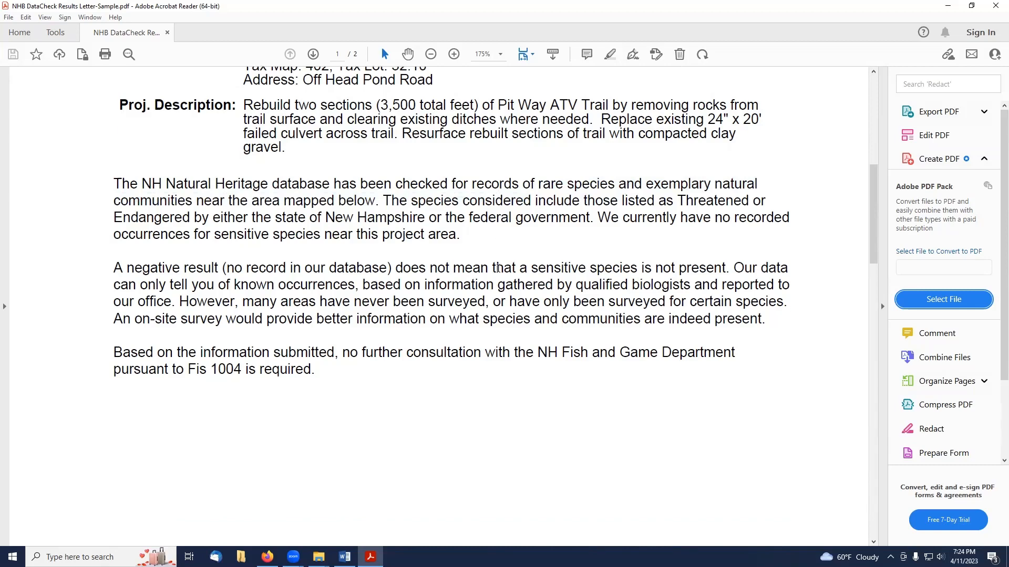
scroll(498, 269, "down", 2)
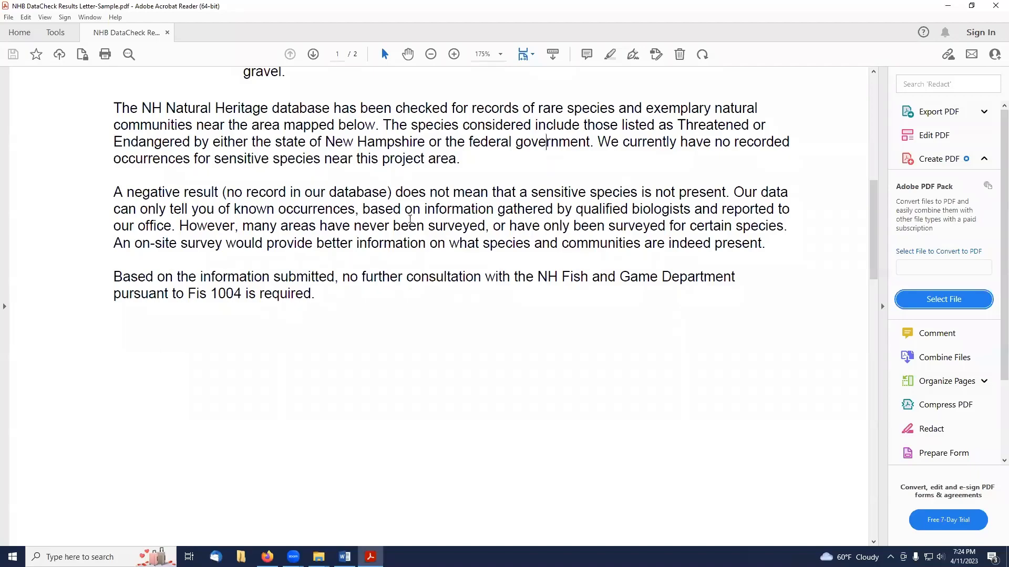
scroll(370, 289, "down", 1)
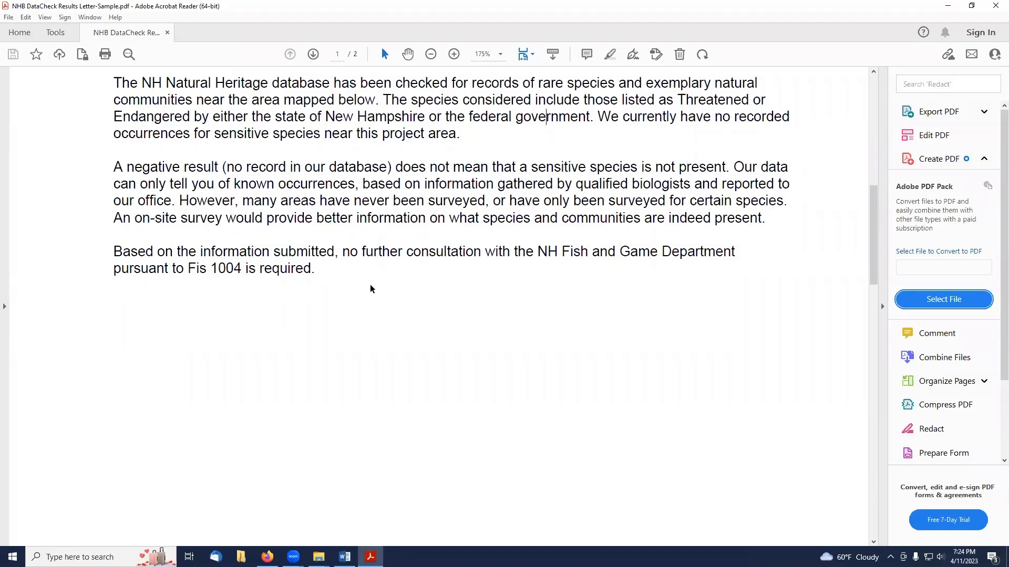
scroll(371, 288, "down", 15)
scroll(371, 289, "down", 11)
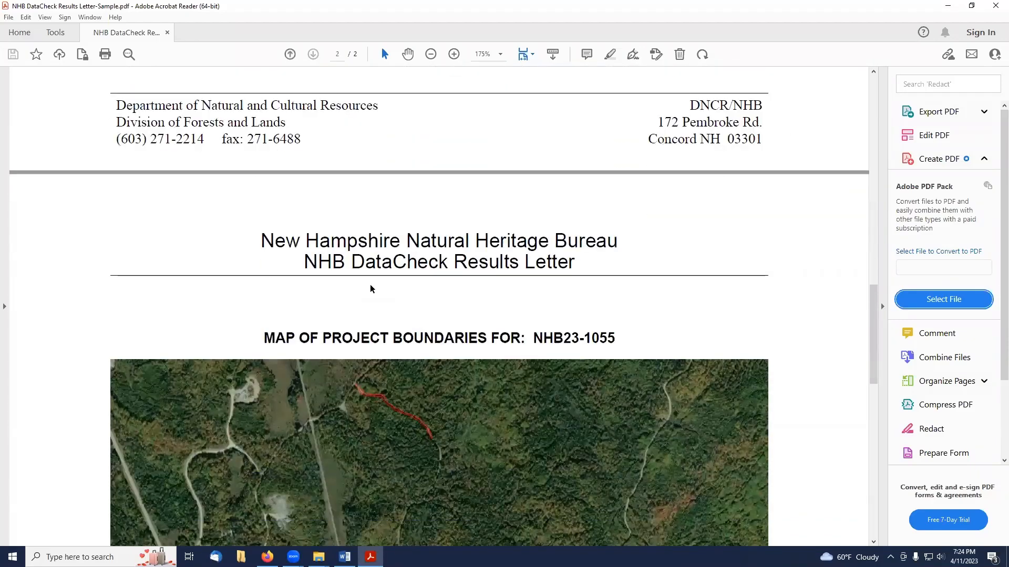
Look over the project boundary map in the sample results letter and select the NHB project number NHB23-1055.
scroll(369, 284, "down", 2)
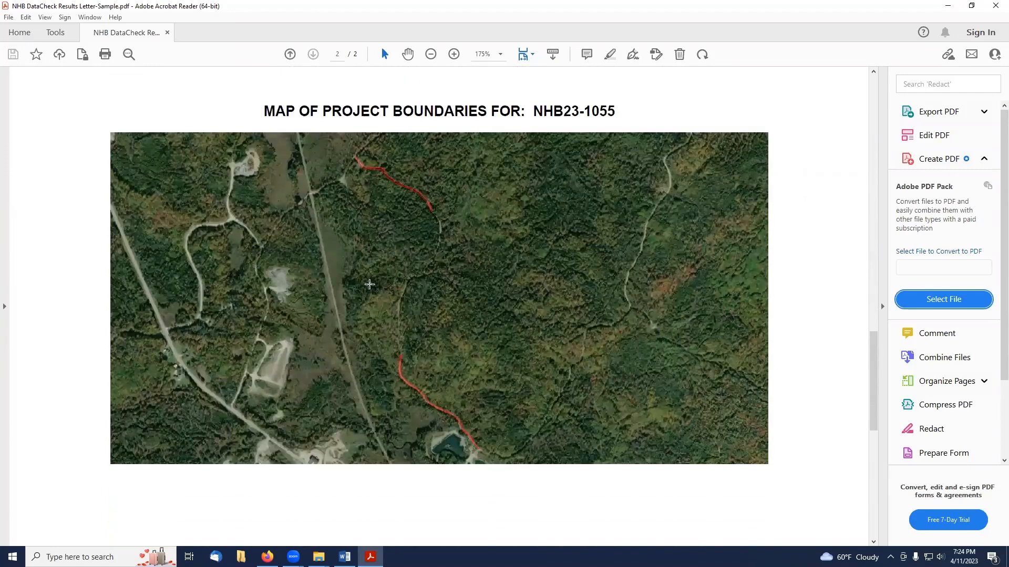
scroll(369, 284, "down", 1)
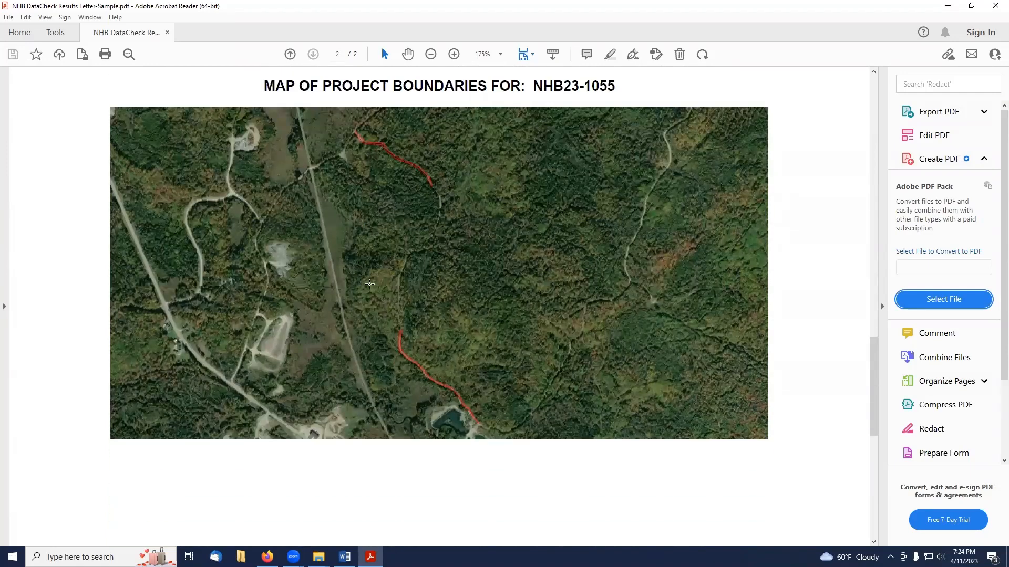
scroll(370, 284, "down", 10)
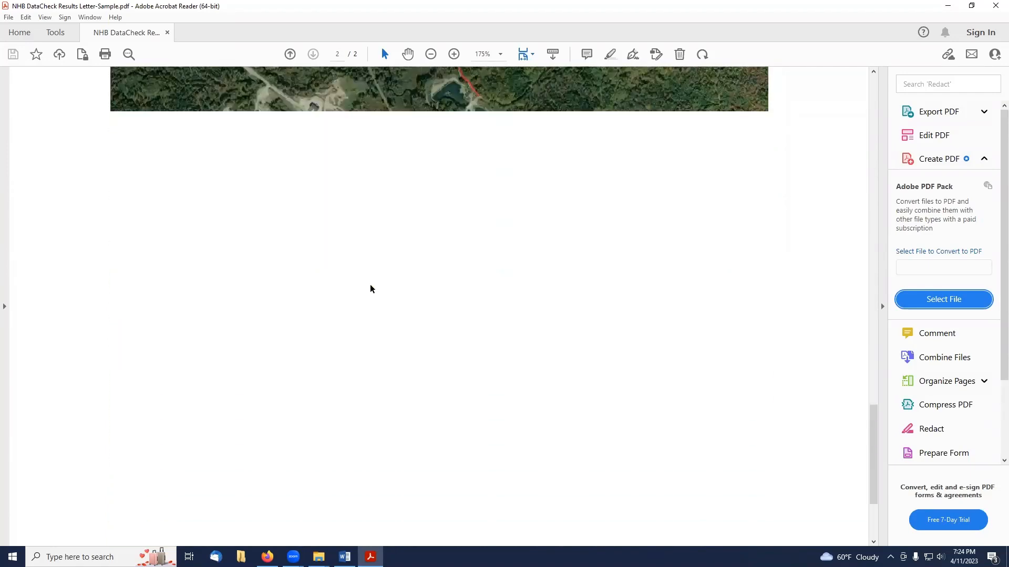
scroll(370, 286, "up", 10)
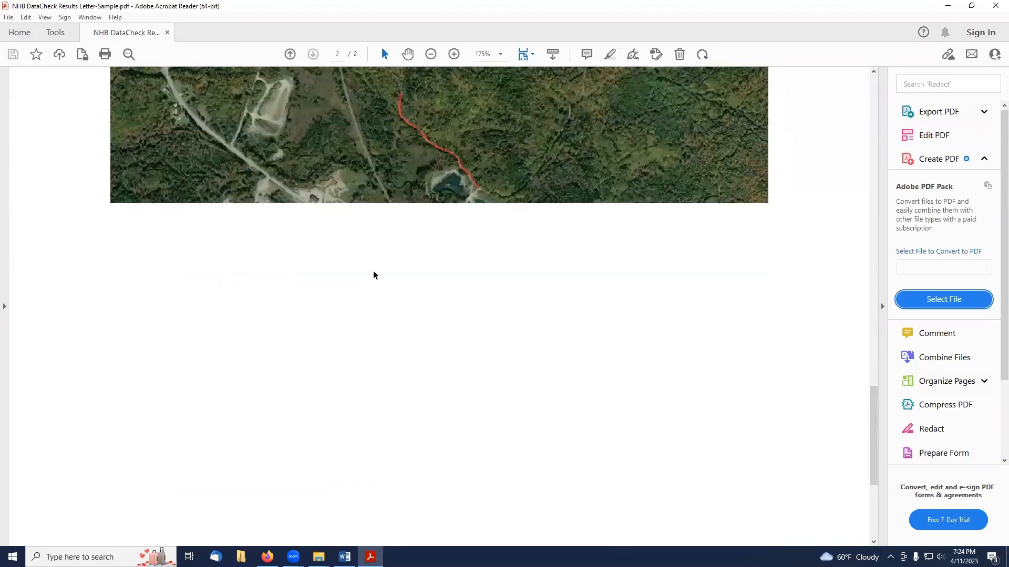
scroll(373, 266, "up", 4)
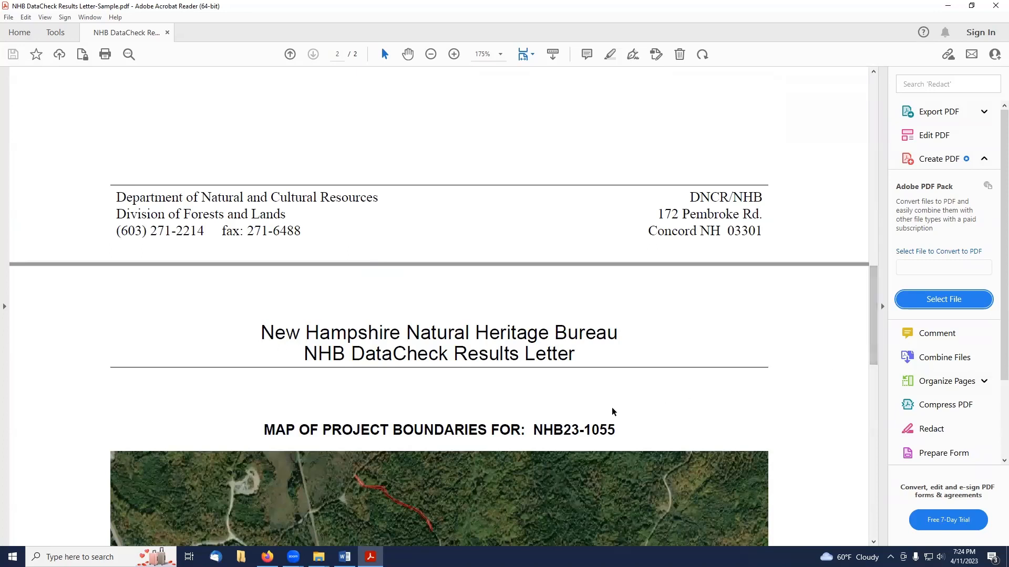
left_click_drag(534, 430, 616, 419)
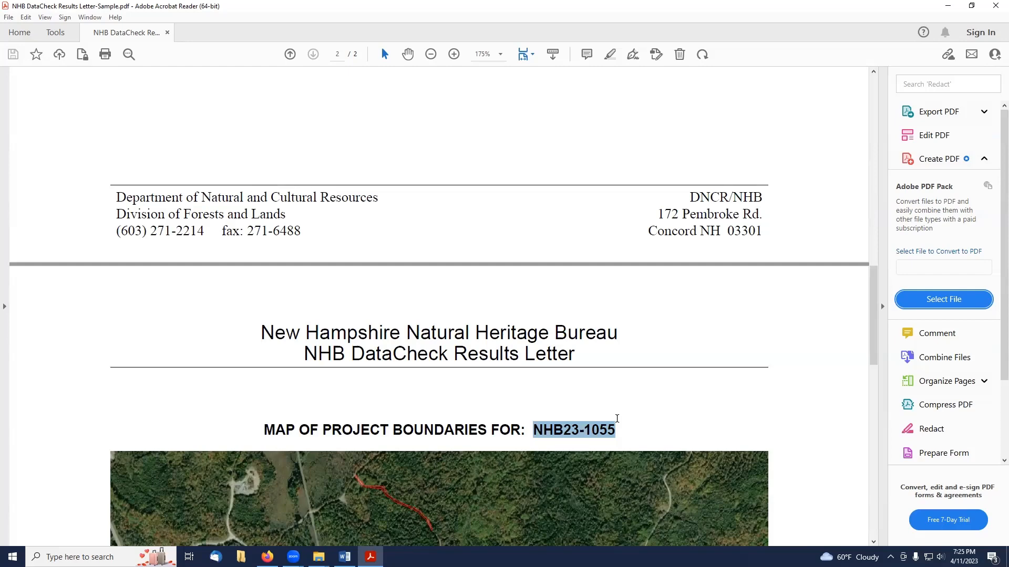
scroll(620, 415, "up", 5)
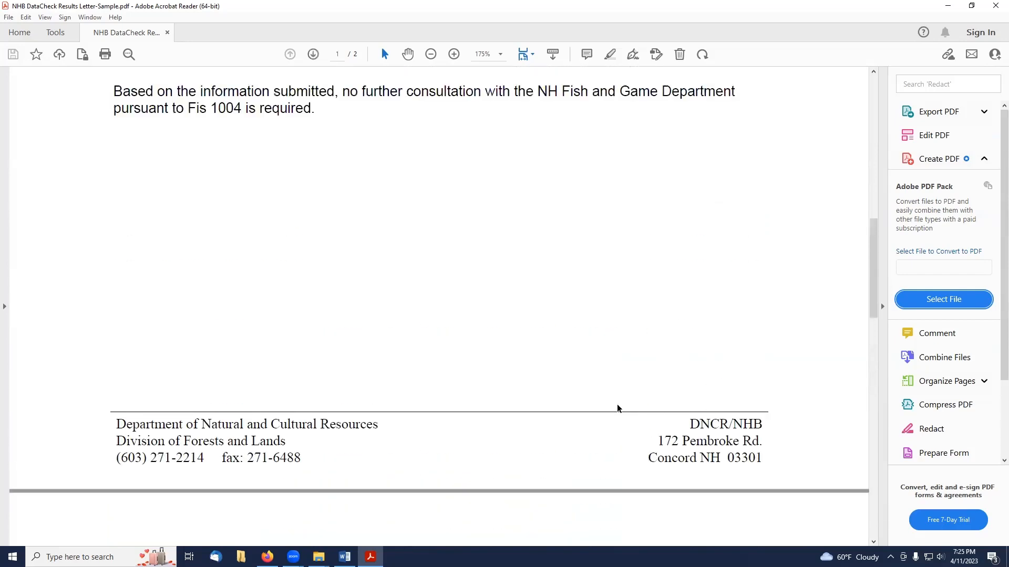
Close the sample results letter and open NHB Datacheck Instructions.pdf from the 23-04-11 Class folder.
left_click(991, 6)
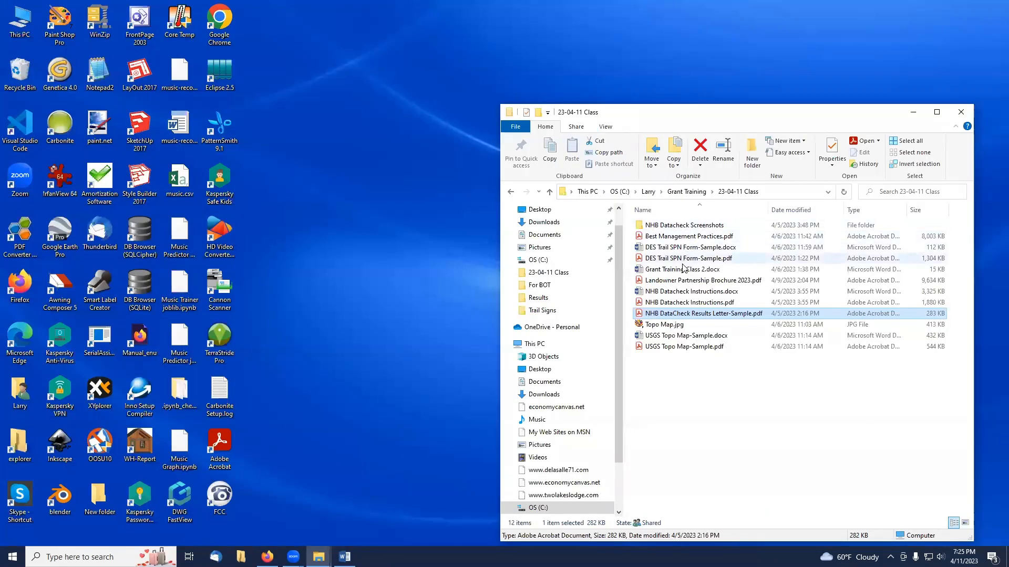
left_click(677, 303)
double_click(677, 304)
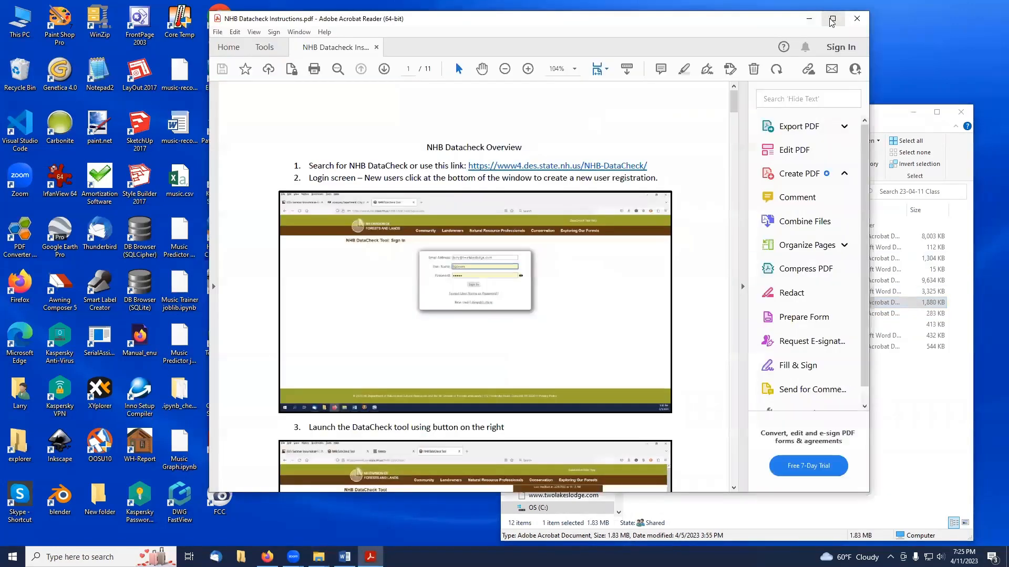
left_click(834, 13)
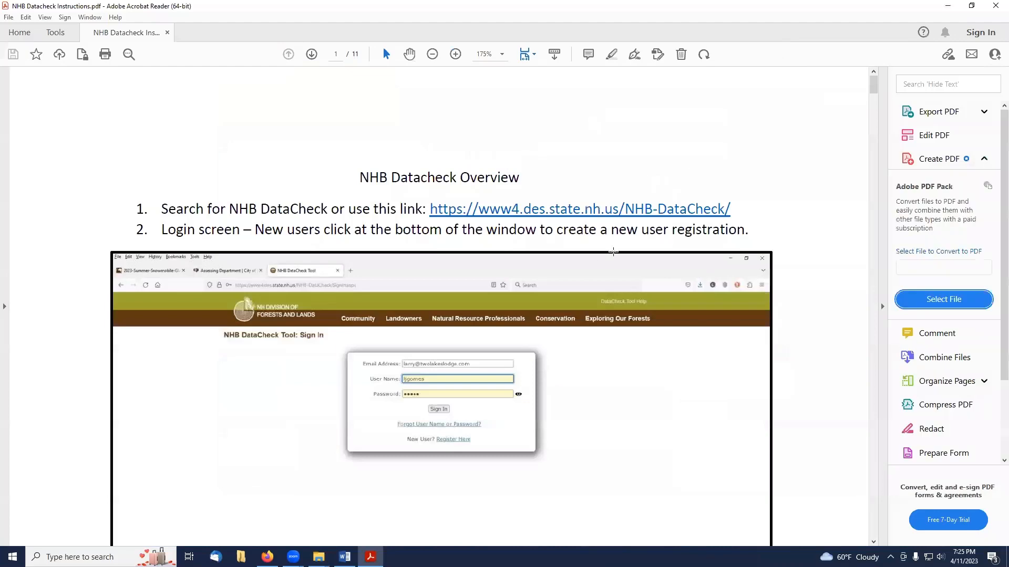
Scroll through the instructions' overview screenshots of the DataCheck sign-in, permits and project details pages.
scroll(663, 233, "down", 1)
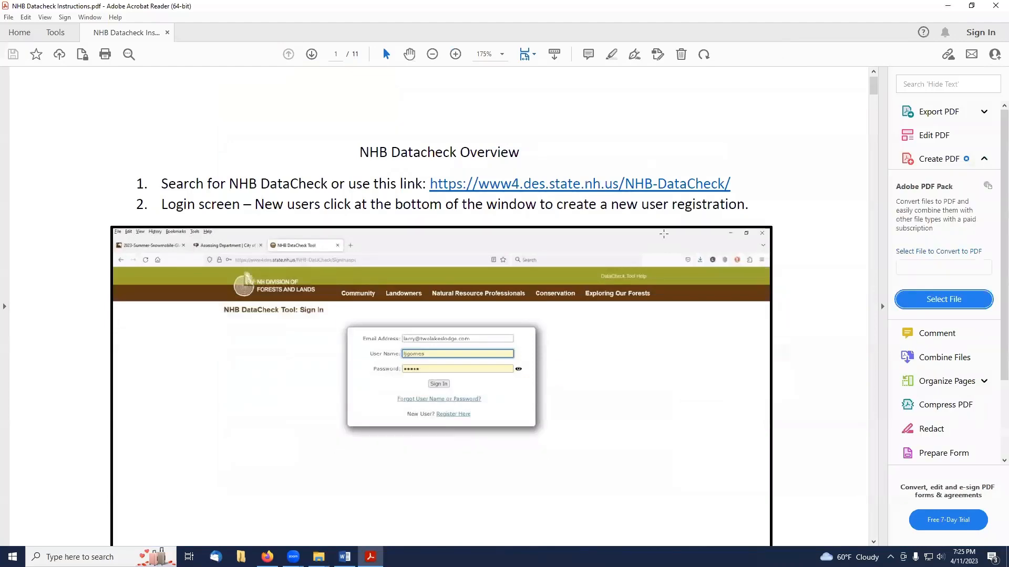
scroll(663, 233, "down", 20)
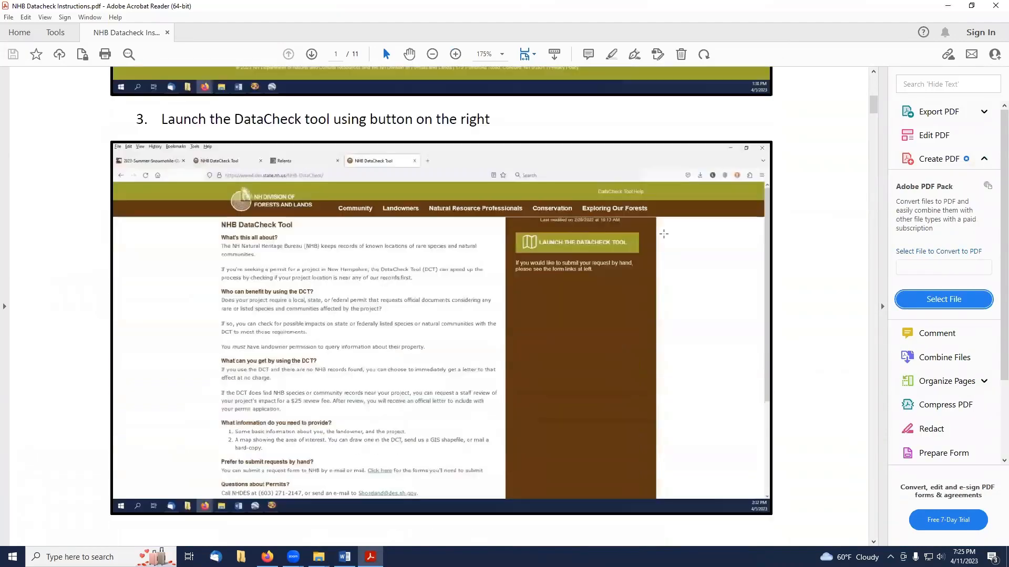
scroll(664, 234, "down", 20)
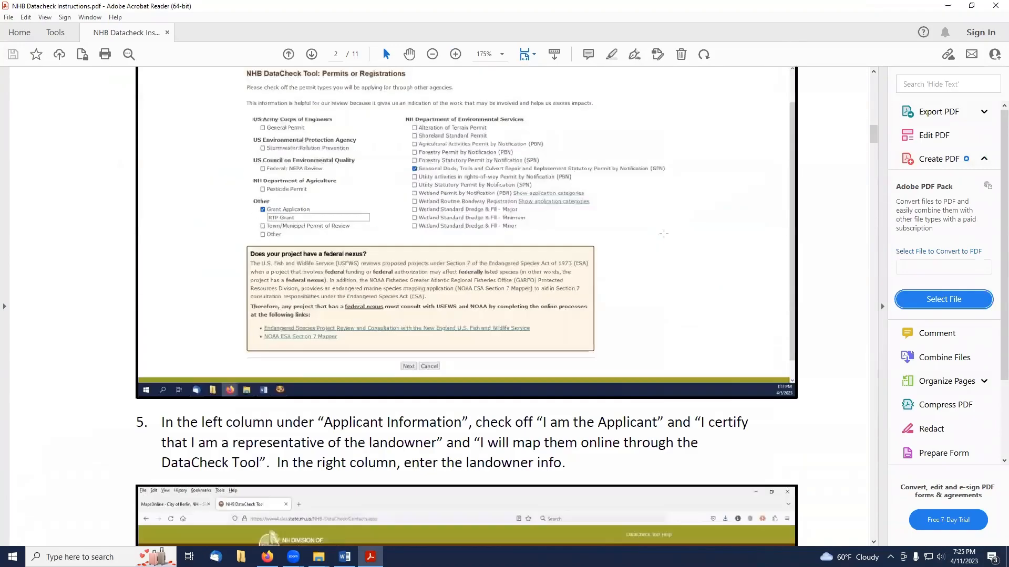
scroll(664, 234, "down", 20)
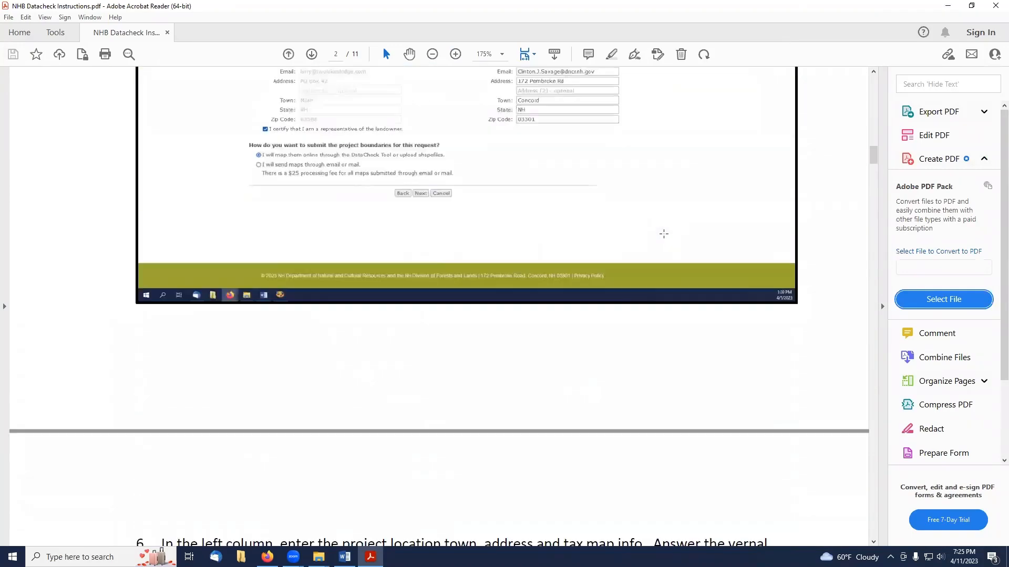
scroll(663, 234, "down", 20)
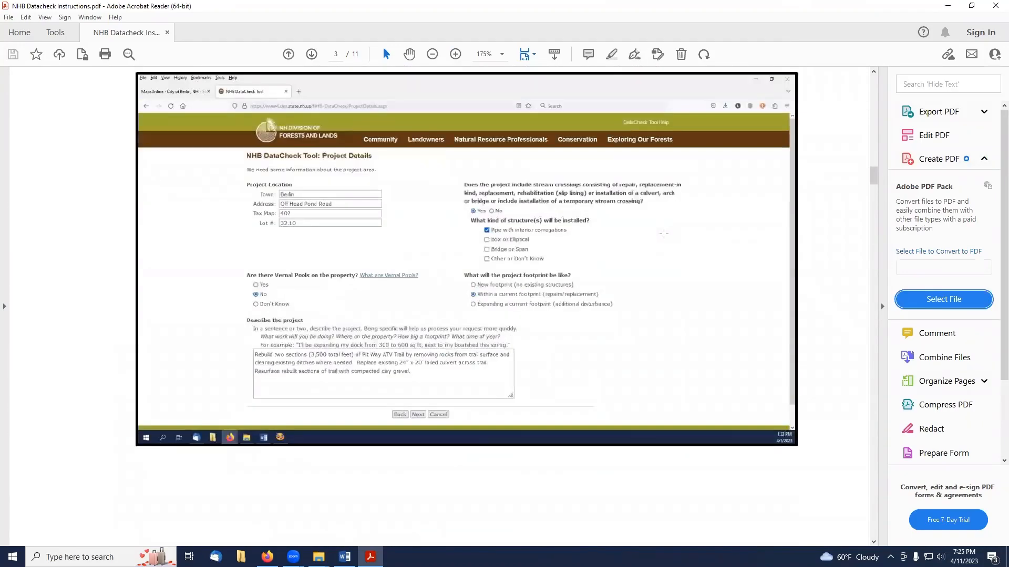
left_click_drag(874, 175, 865, 395)
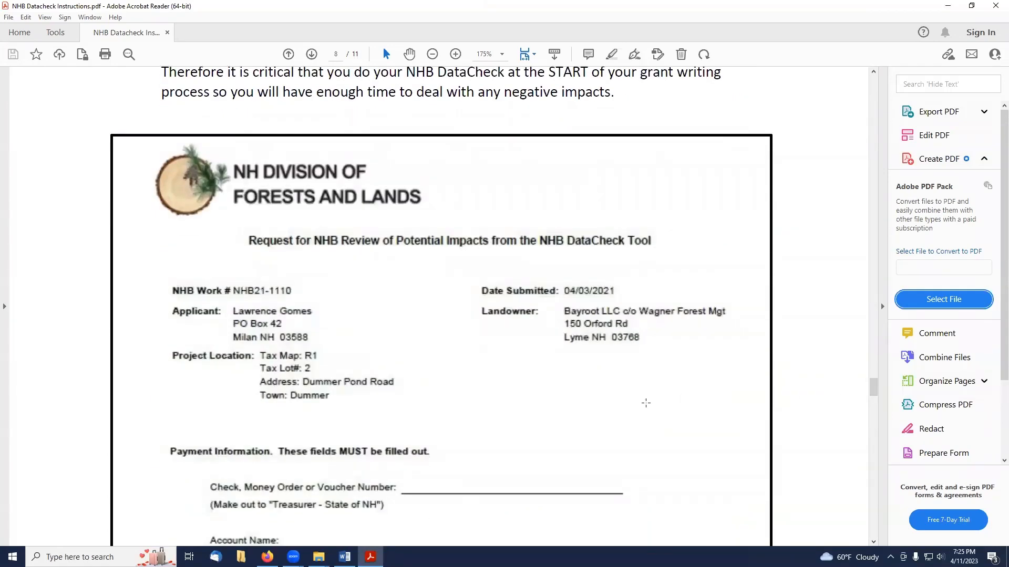
Read the sample Request for NHB Review form with its payment information and mailing address.
scroll(608, 370, "down", 1)
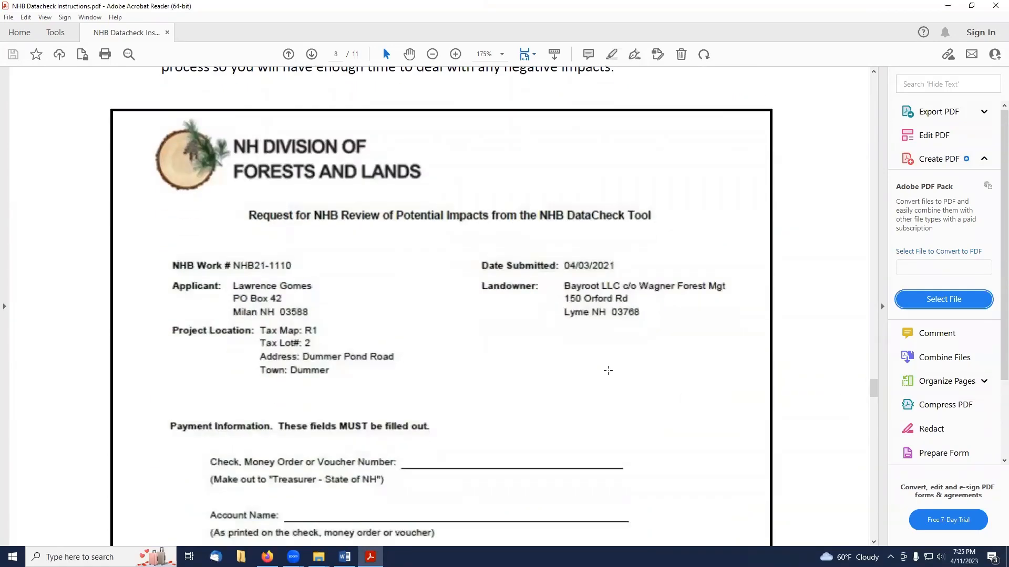
scroll(584, 317, "up", 4)
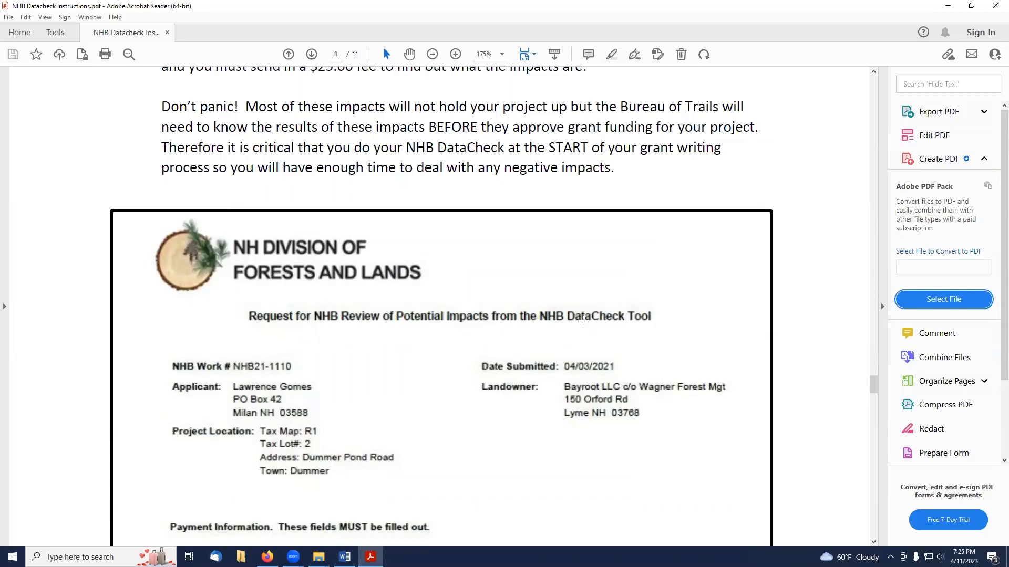
scroll(584, 321, "down", 1)
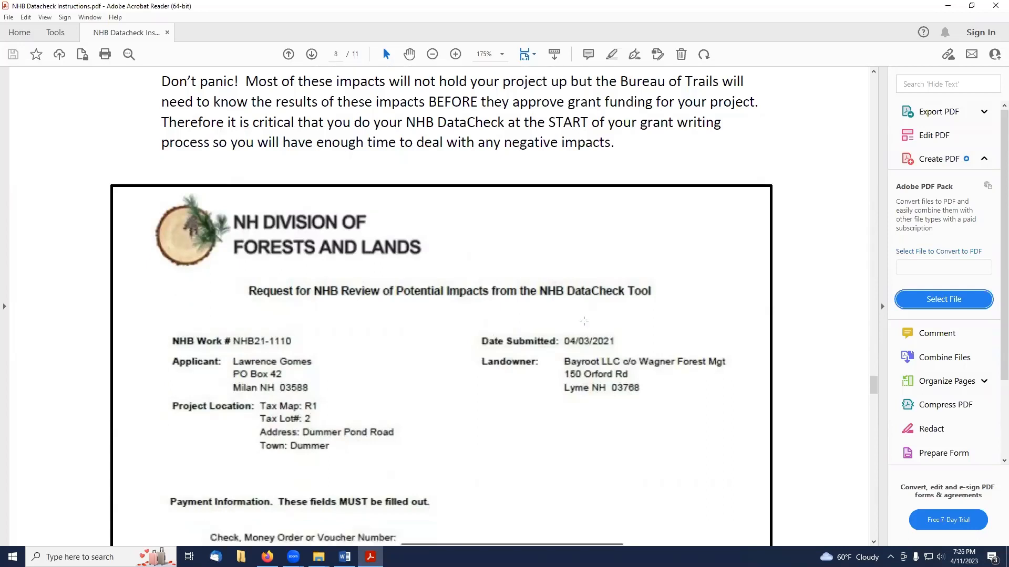
scroll(583, 321, "down", 3)
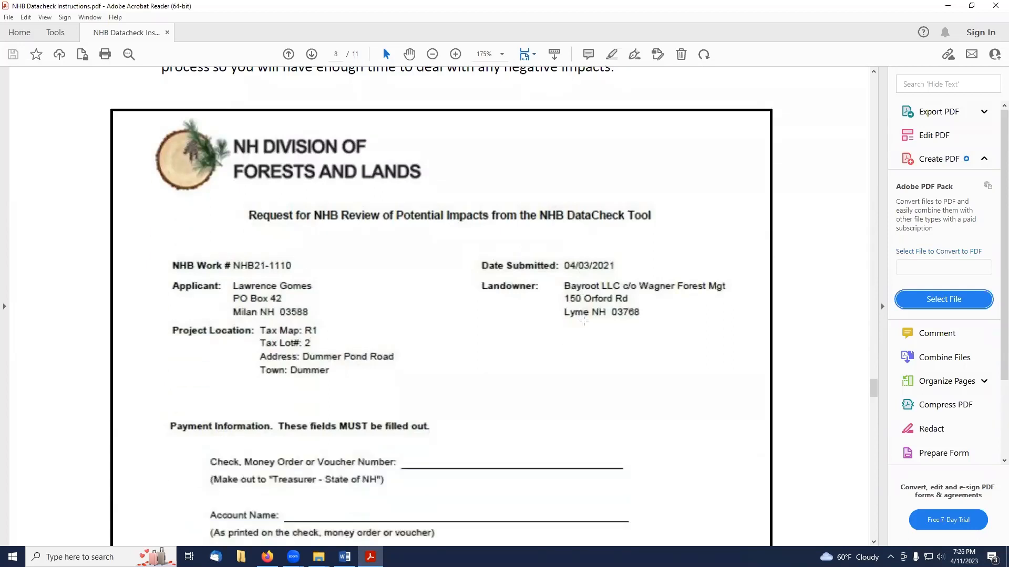
scroll(584, 321, "down", 2)
scroll(583, 320, "down", 2)
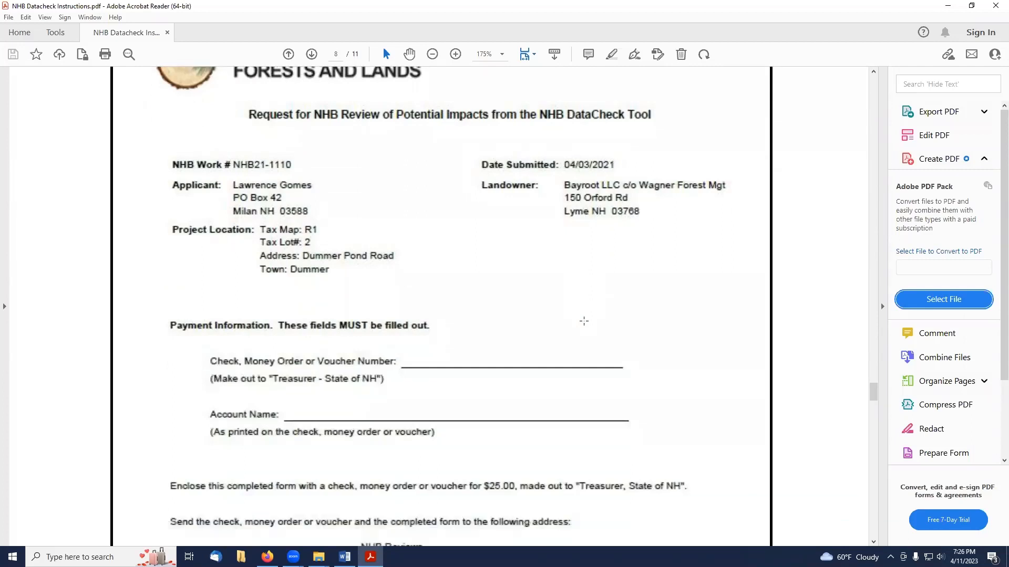
scroll(583, 321, "down", 1)
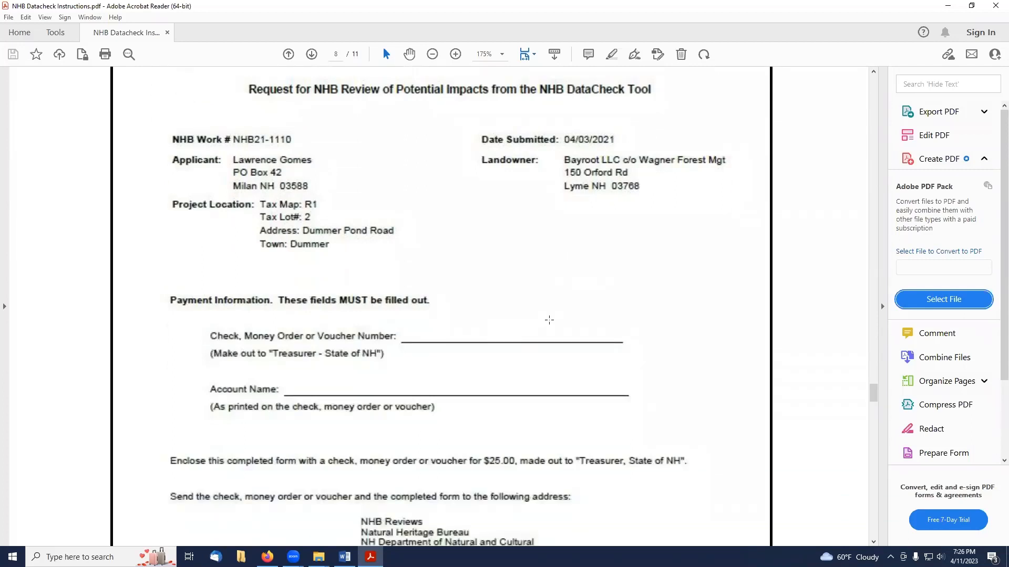
scroll(550, 320, "down", 7)
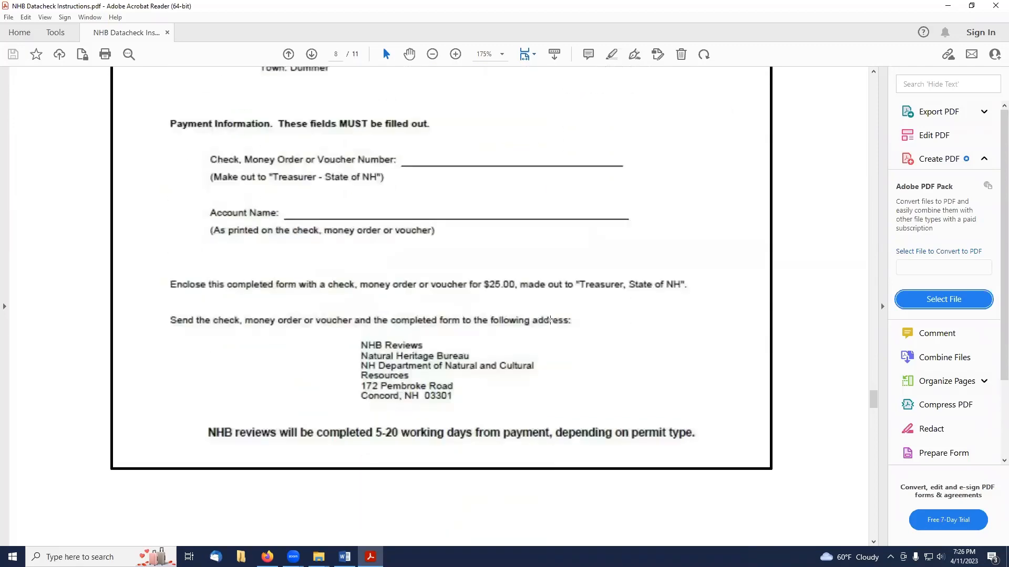
scroll(551, 319, "down", 15)
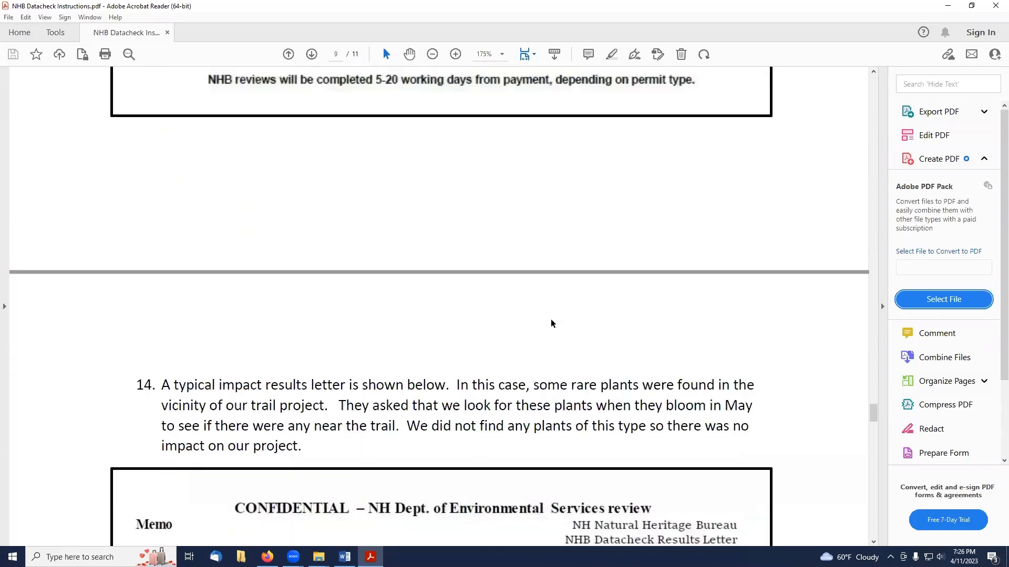
Read the typical impact results letter and the rare plant map for NHB21-1110 in the instructions.
scroll(551, 319, "down", 9)
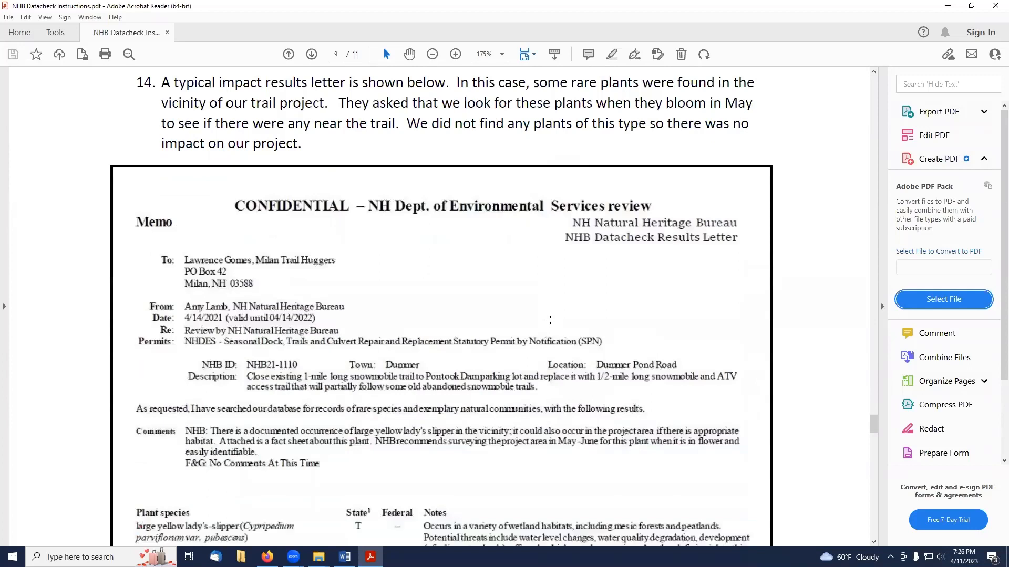
scroll(550, 320, "down", 3)
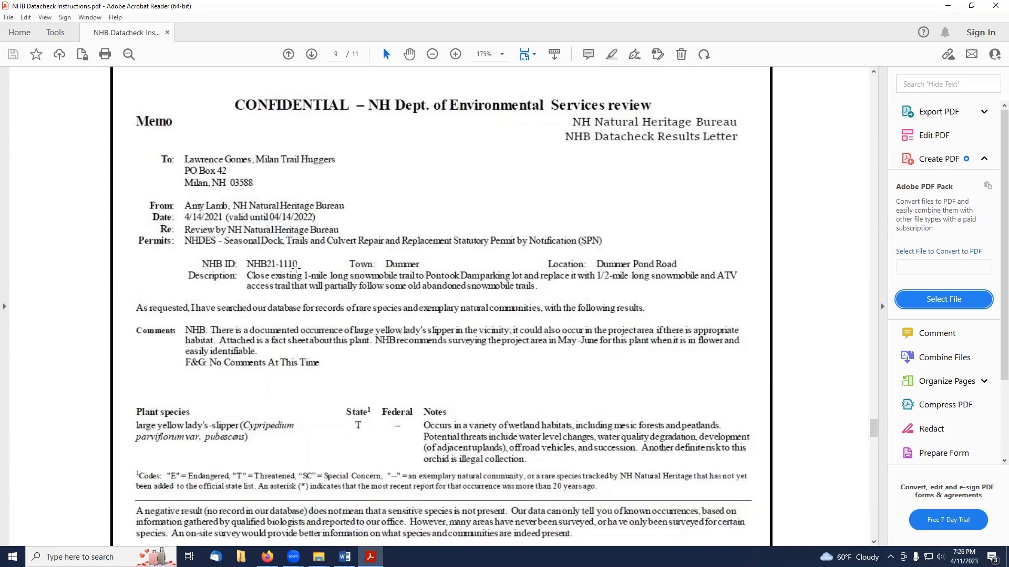
scroll(335, 284, "down", 5)
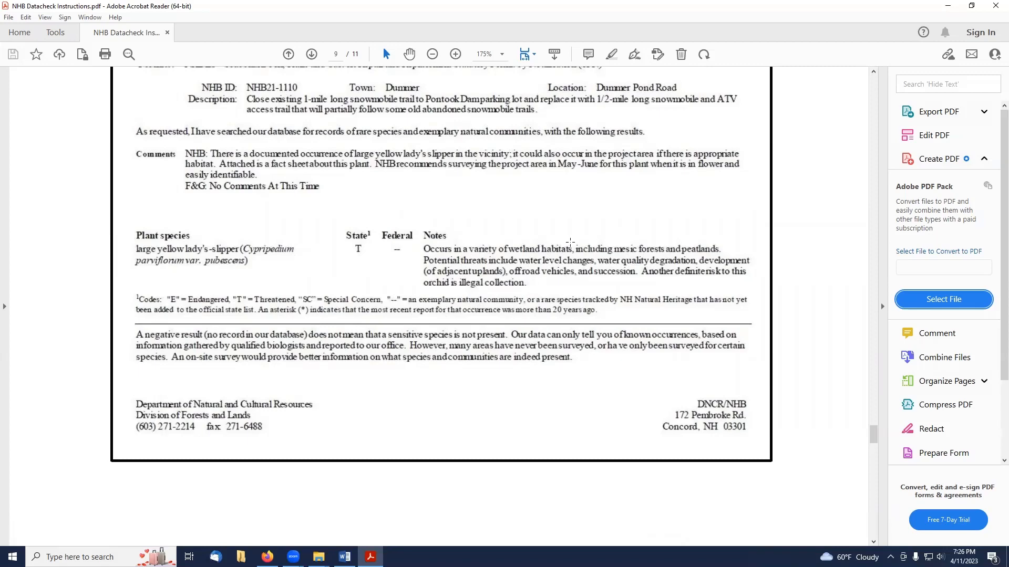
scroll(570, 243, "down", 10)
scroll(571, 241, "down", 15)
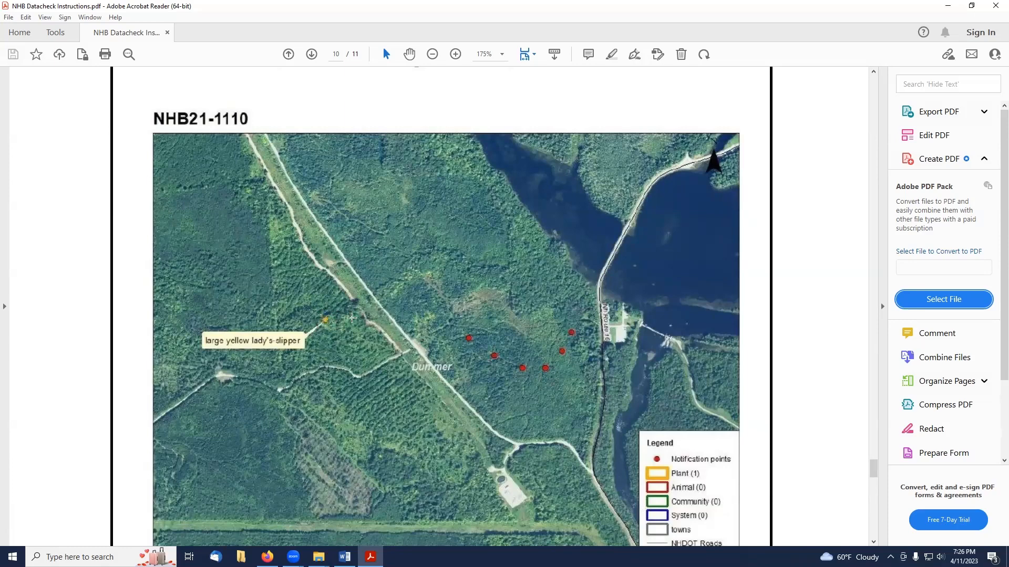
scroll(352, 318, "down", 1)
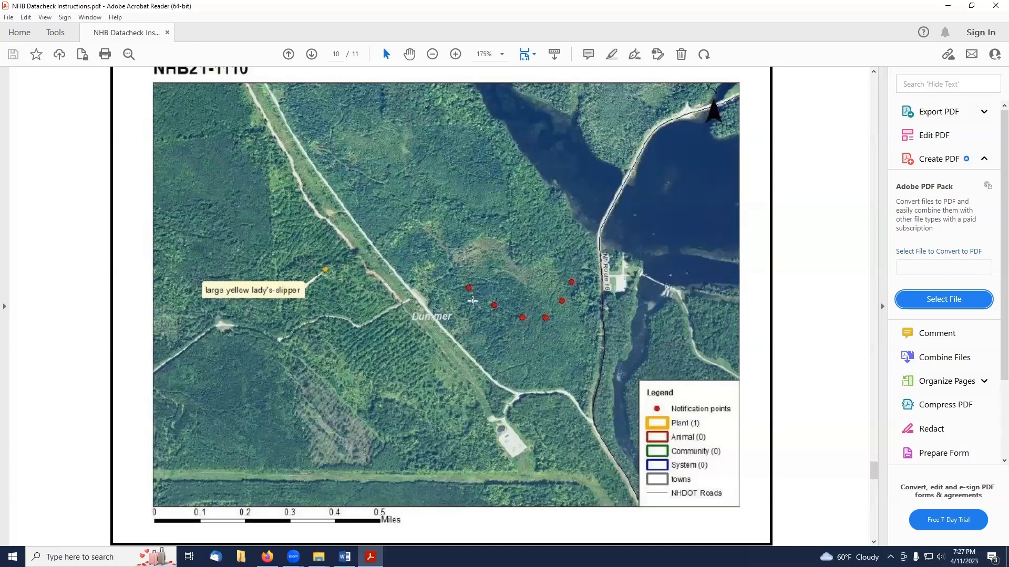
scroll(472, 301, "down", 1)
scroll(472, 301, "up", 10)
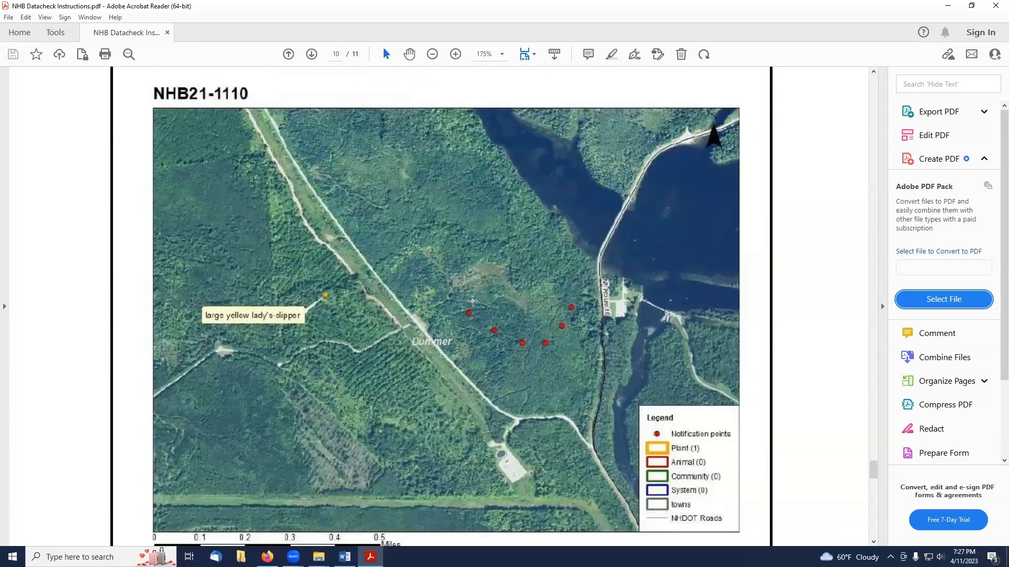
scroll(472, 301, "up", 20)
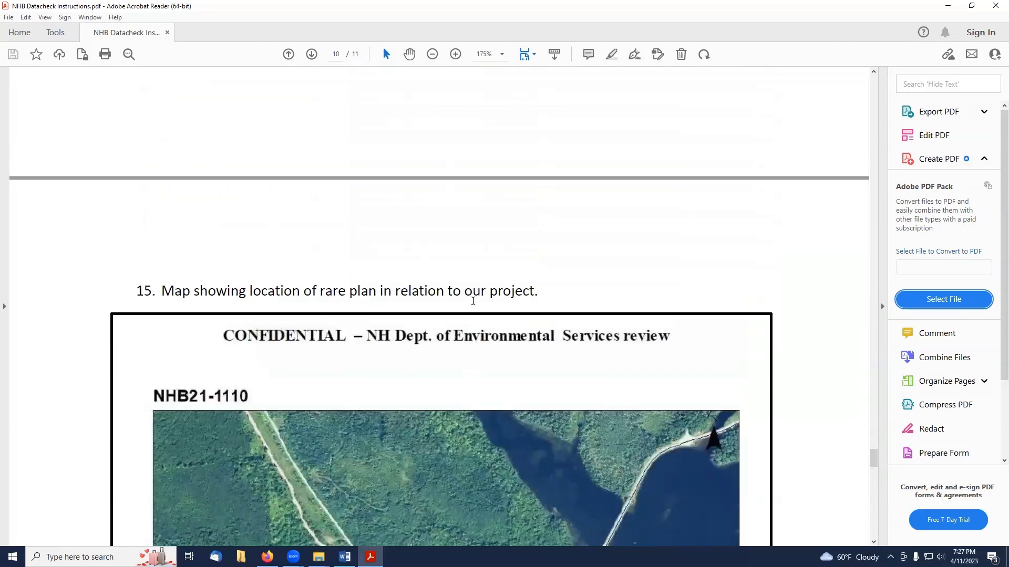
scroll(473, 301, "up", 14)
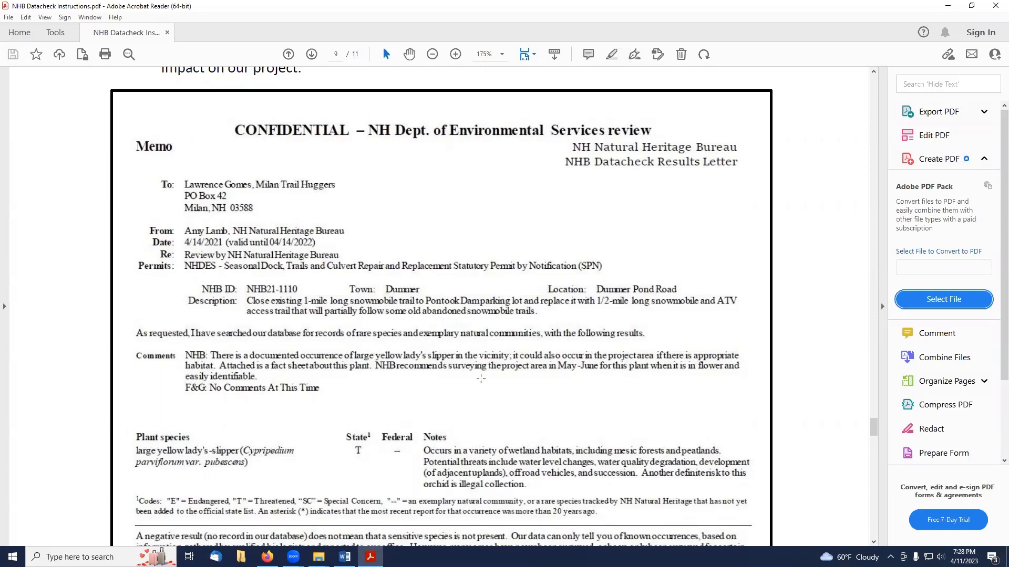
scroll(481, 379, "up", 1)
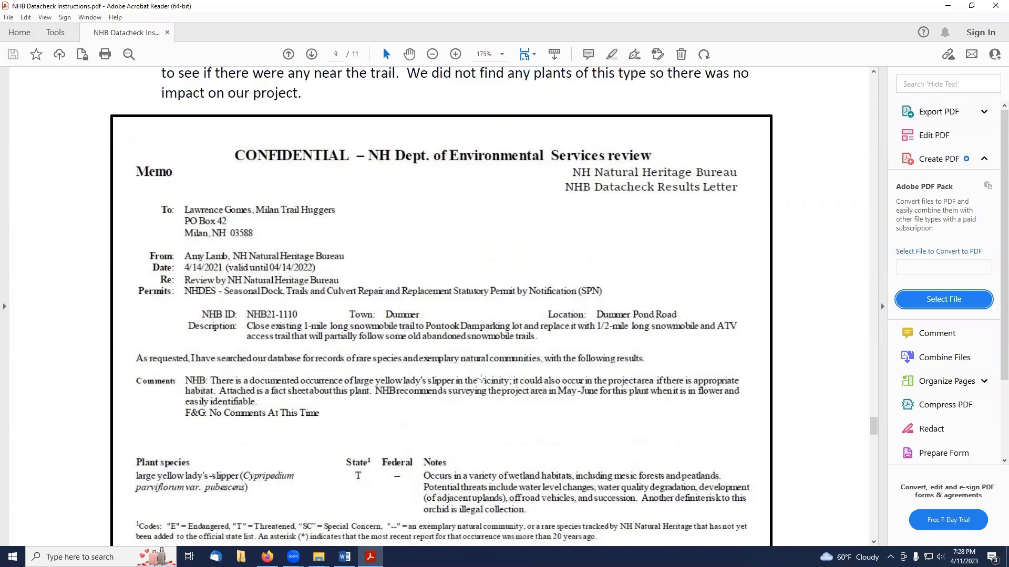
scroll(480, 378, "up", 3)
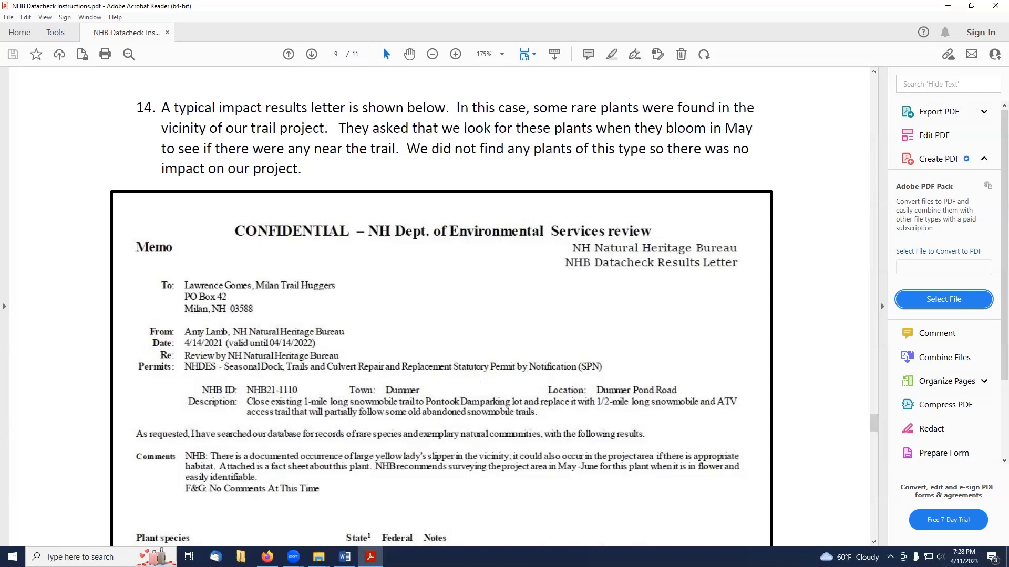
scroll(481, 379, "up", 3)
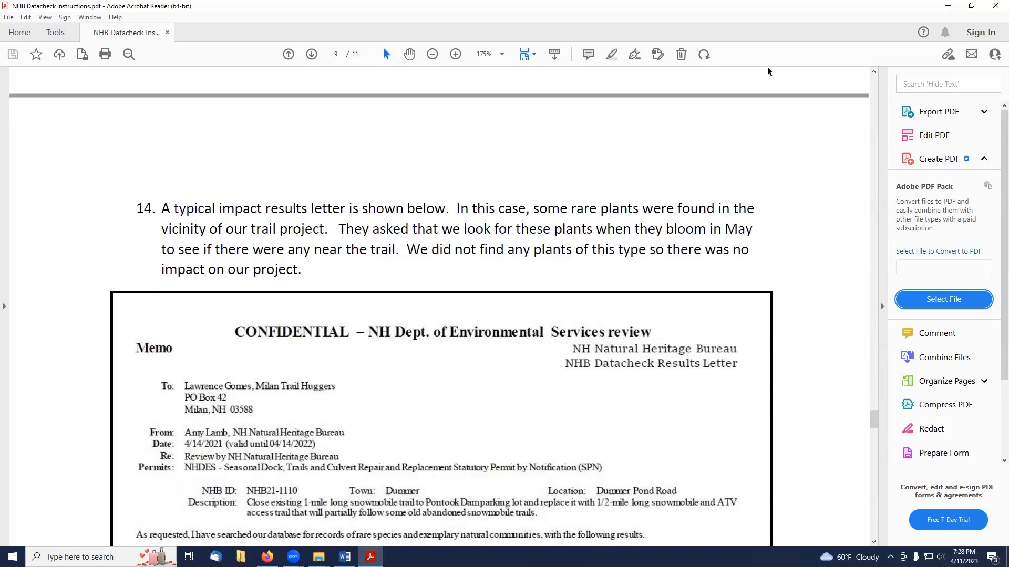
Close the instructions document and nudge the file explorer window slightly upward.
left_click(994, 6)
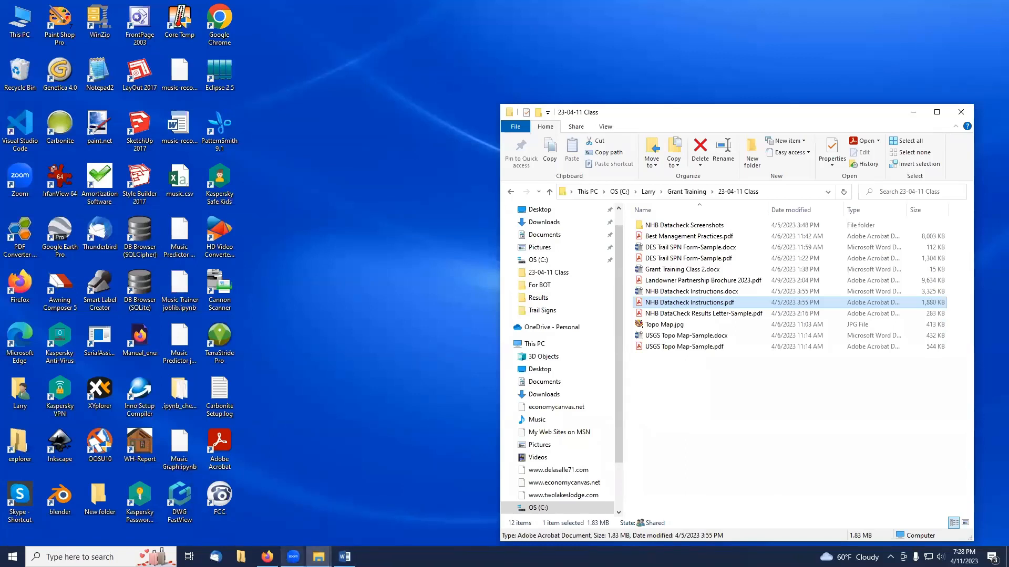
mouse_move(293, 557)
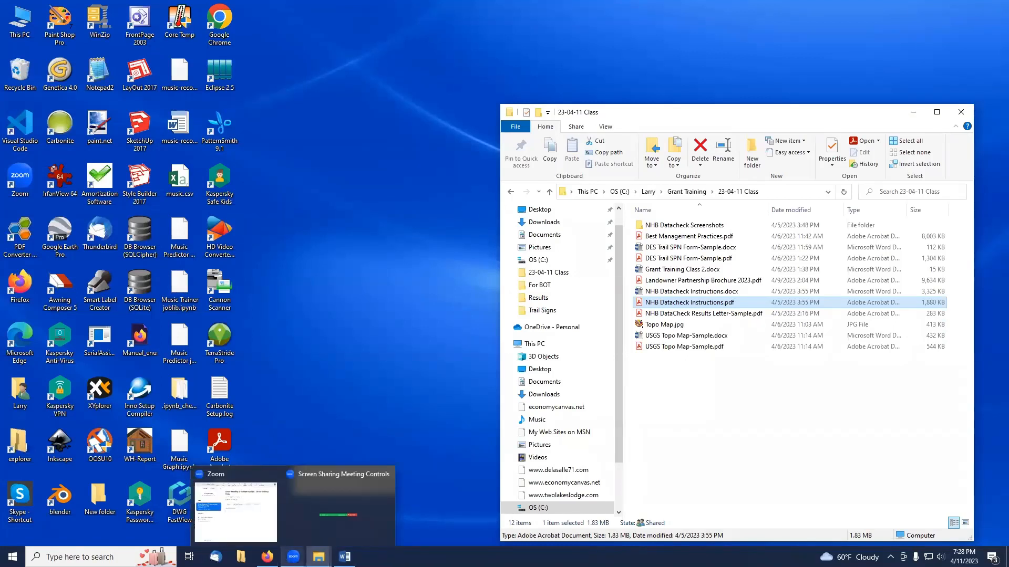
mouse_move(345, 556)
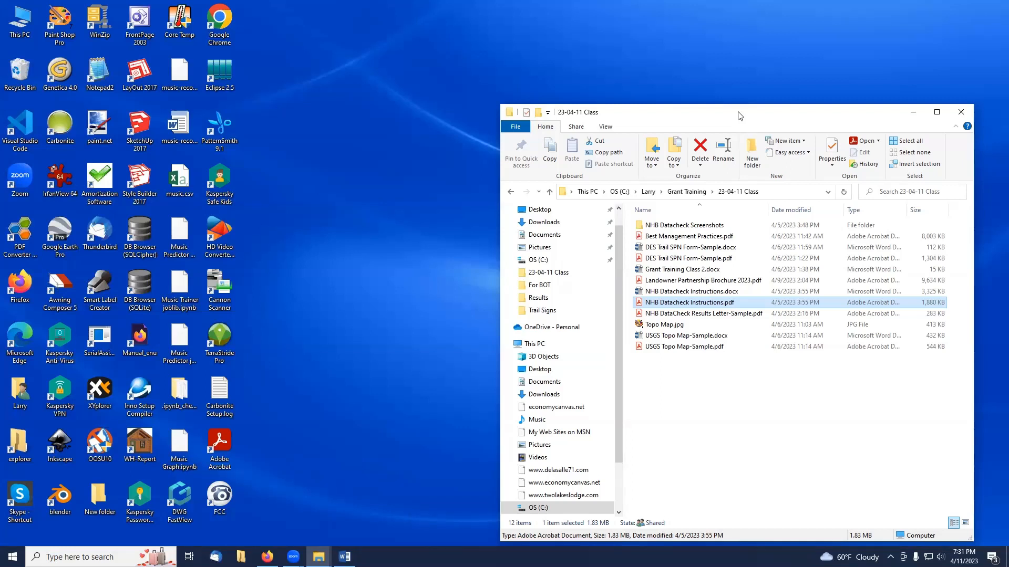
left_click_drag(740, 112, 741, 104)
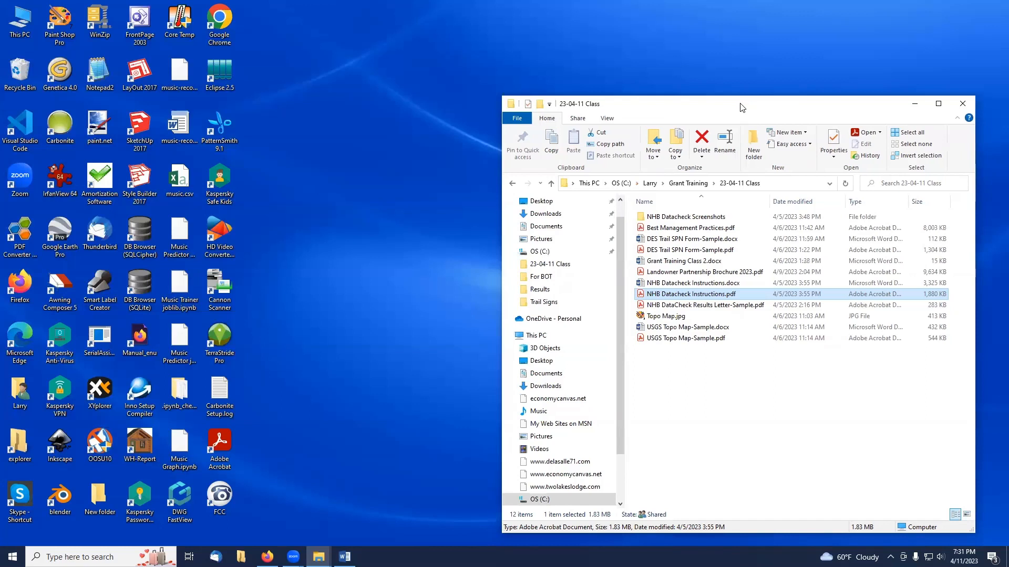